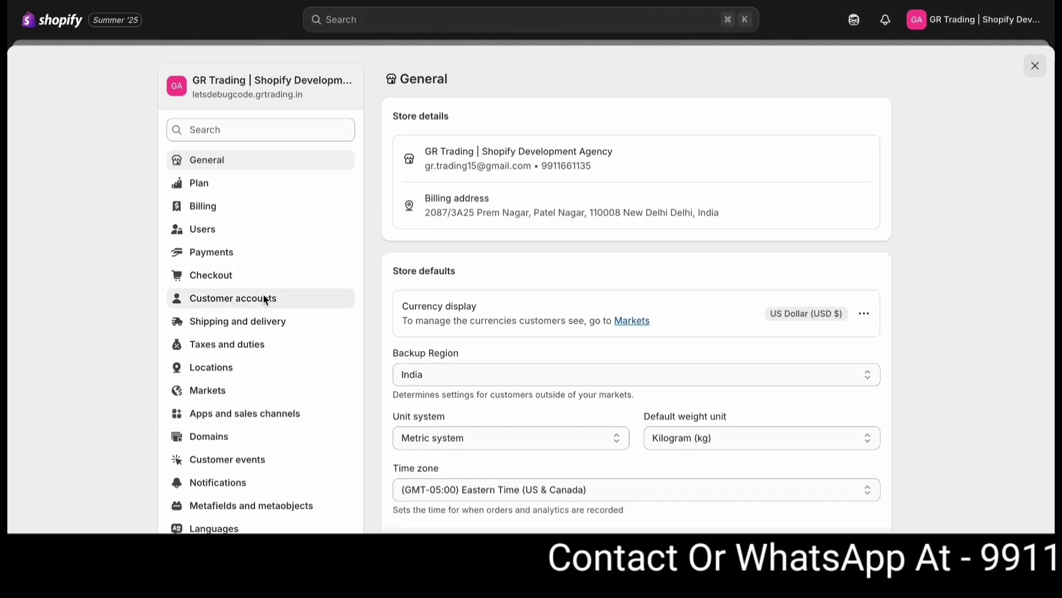
- Open the Customer accounts settings from the Shopify admin settings
click(263, 297)
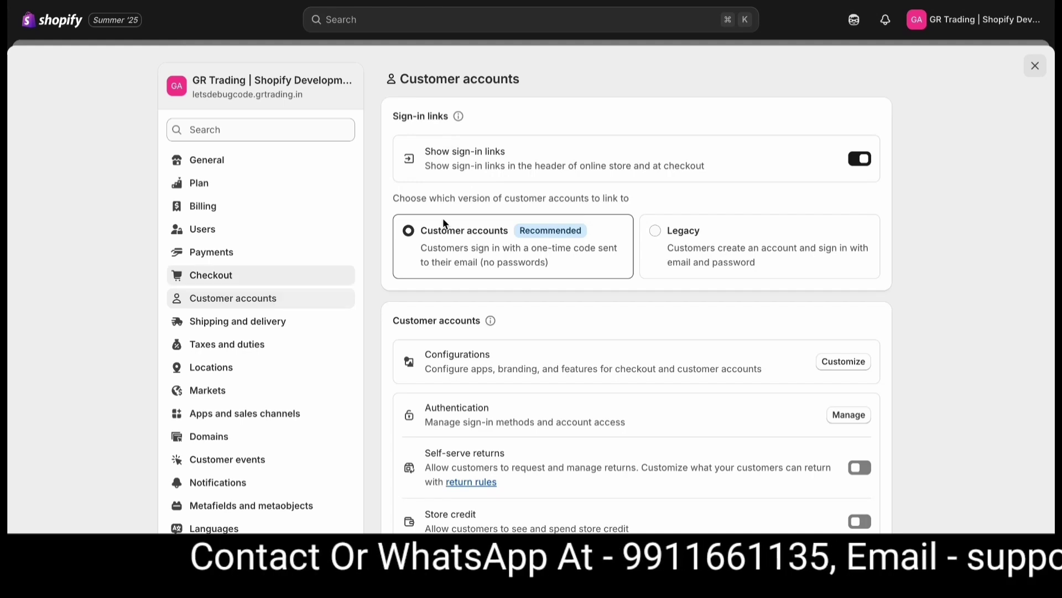
- Open the Google connection setup under Customer accounts authentication in a new tab
click(843, 416)
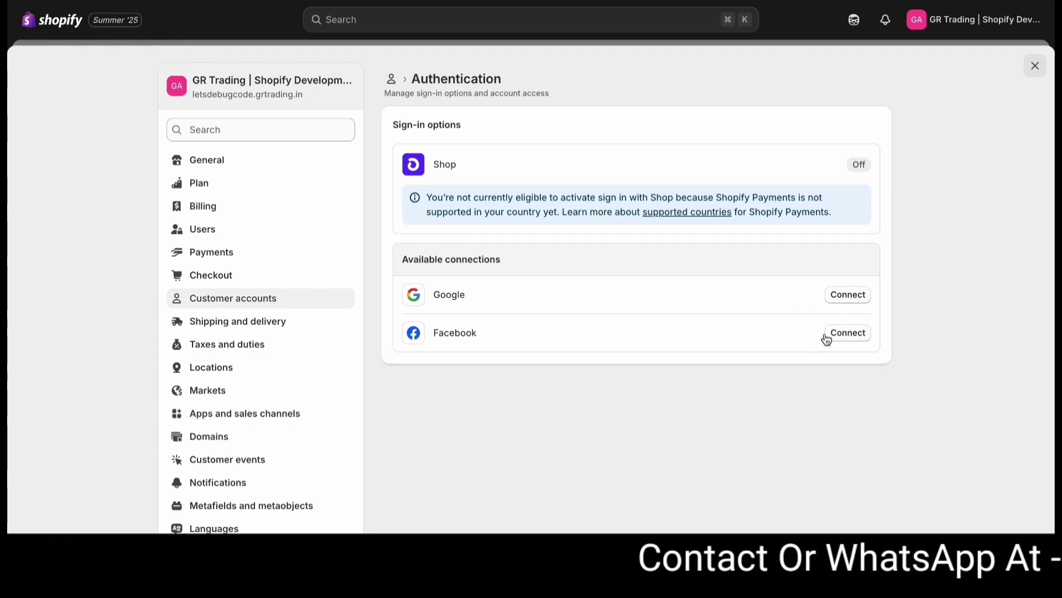
click(837, 297)
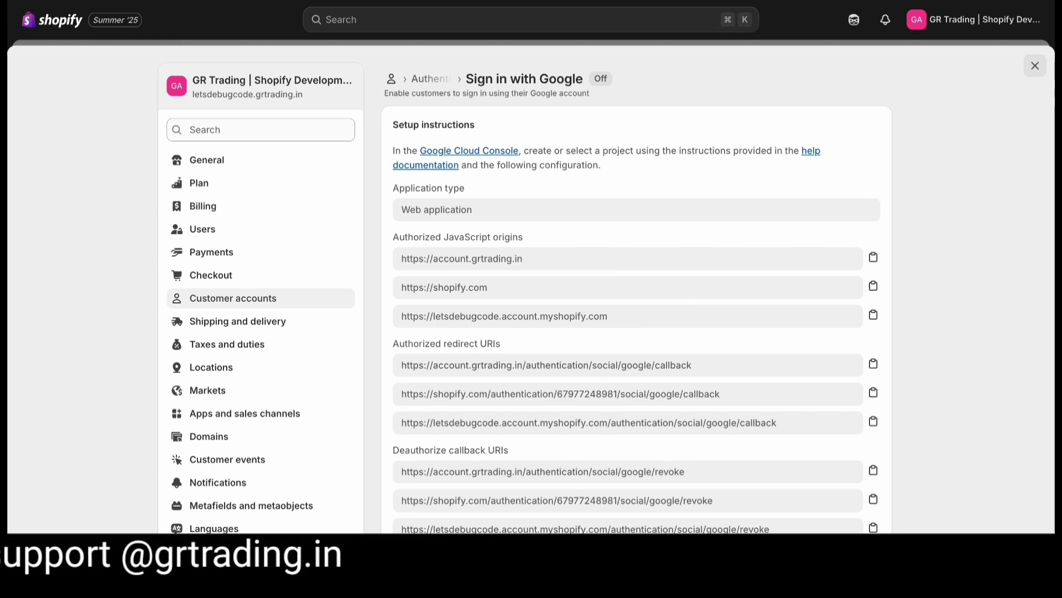
key(ctrl+t)
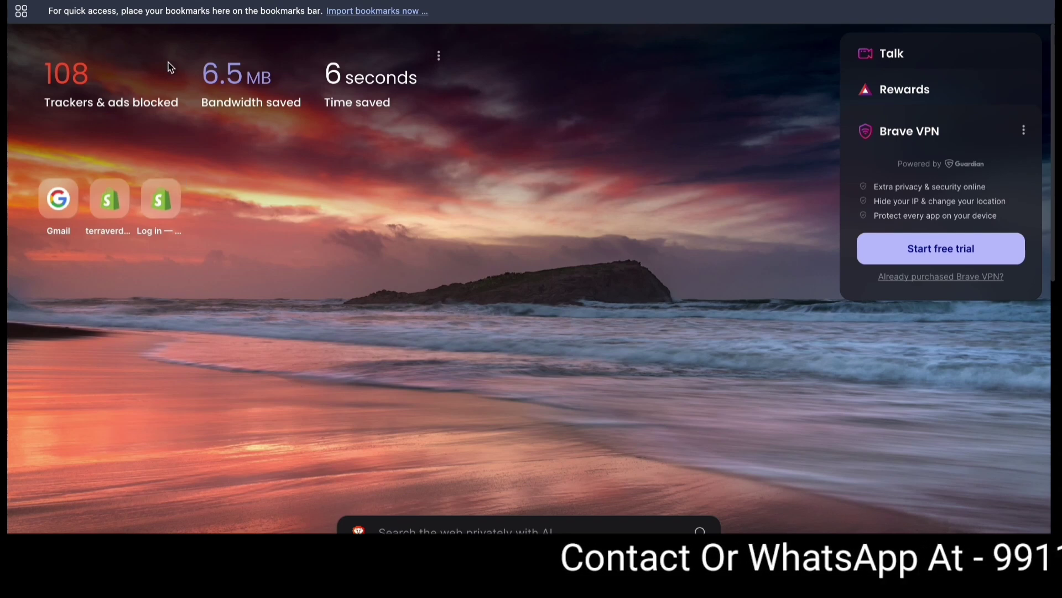
- Search 'google console' and open the Google Cloud Console site
text(google)
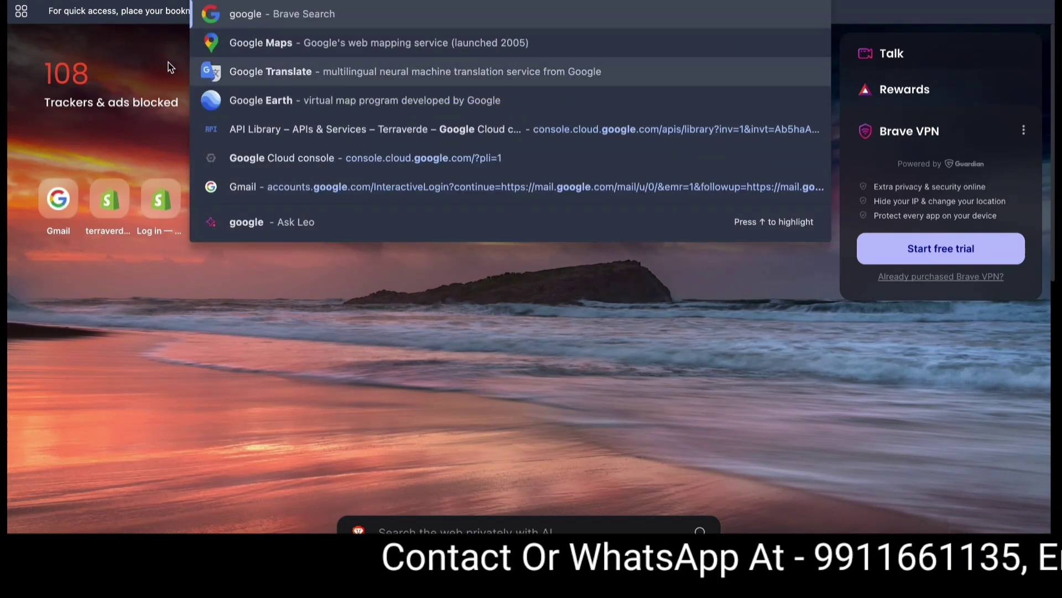
text( console)
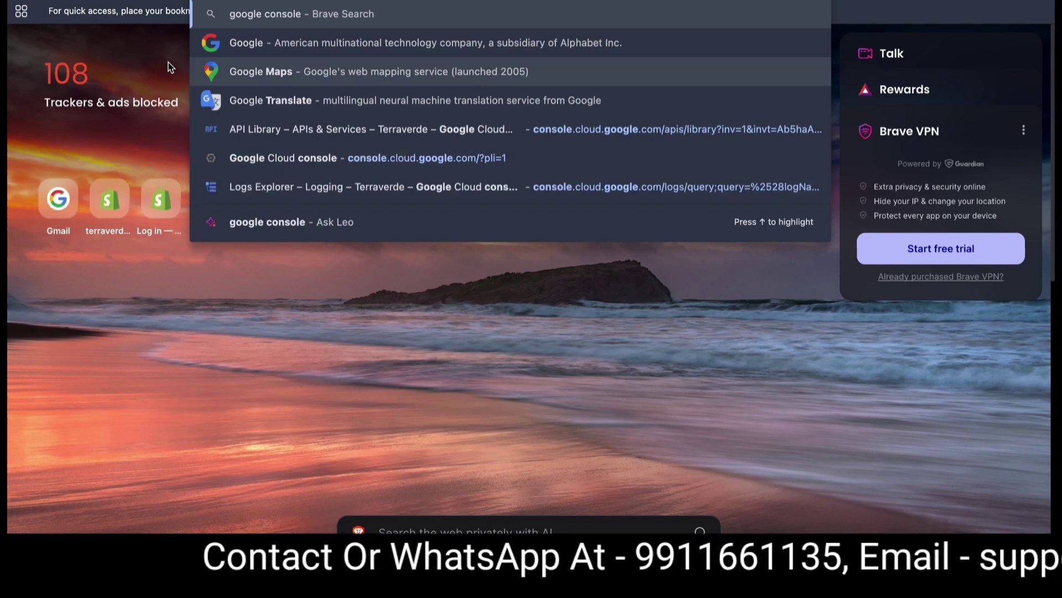
key(Return)
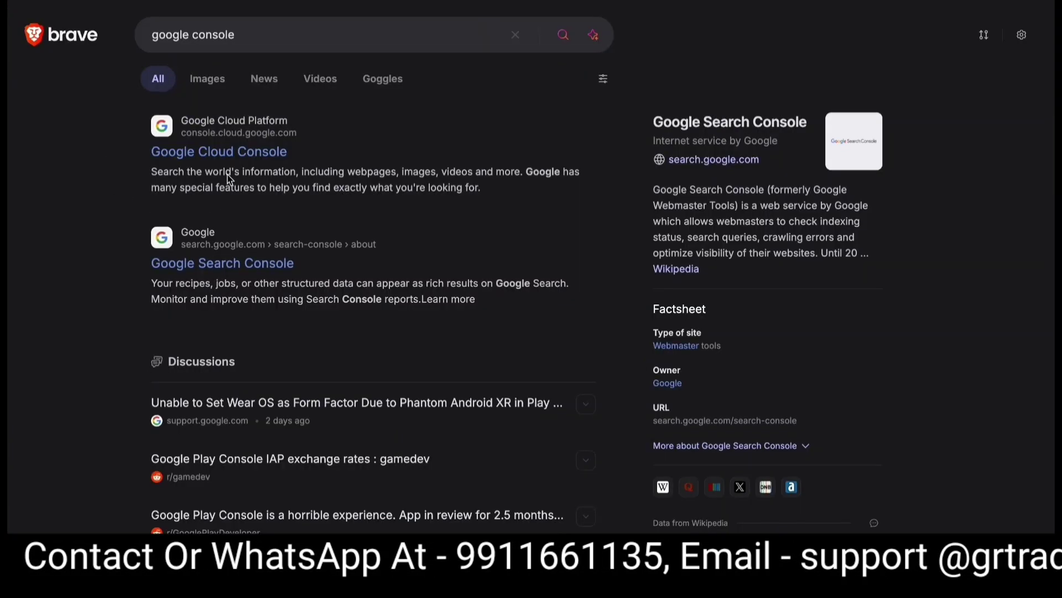
click(259, 155)
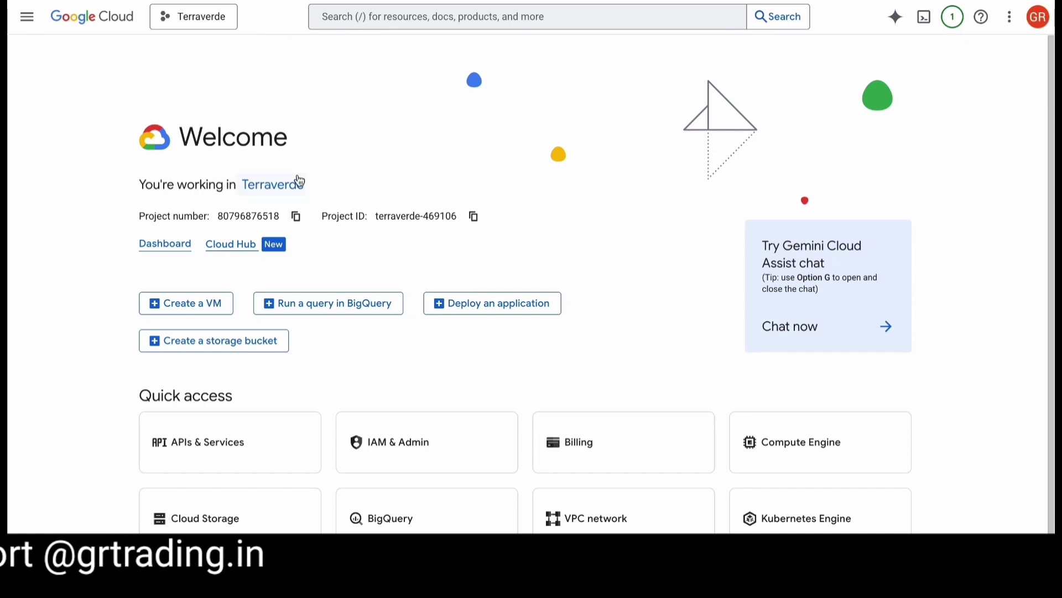
- Go from the Terraverde welcome page to the APIs & Services dashboard
scroll(433, 317, down, 1)
scroll(258, 154, up, 1)
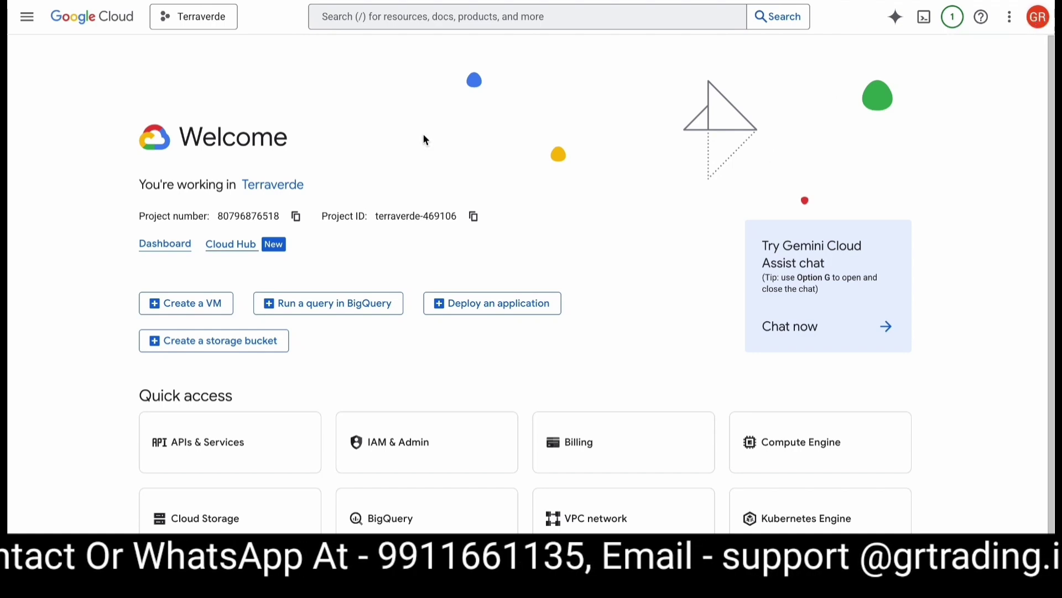
scroll(433, 317, down, 1)
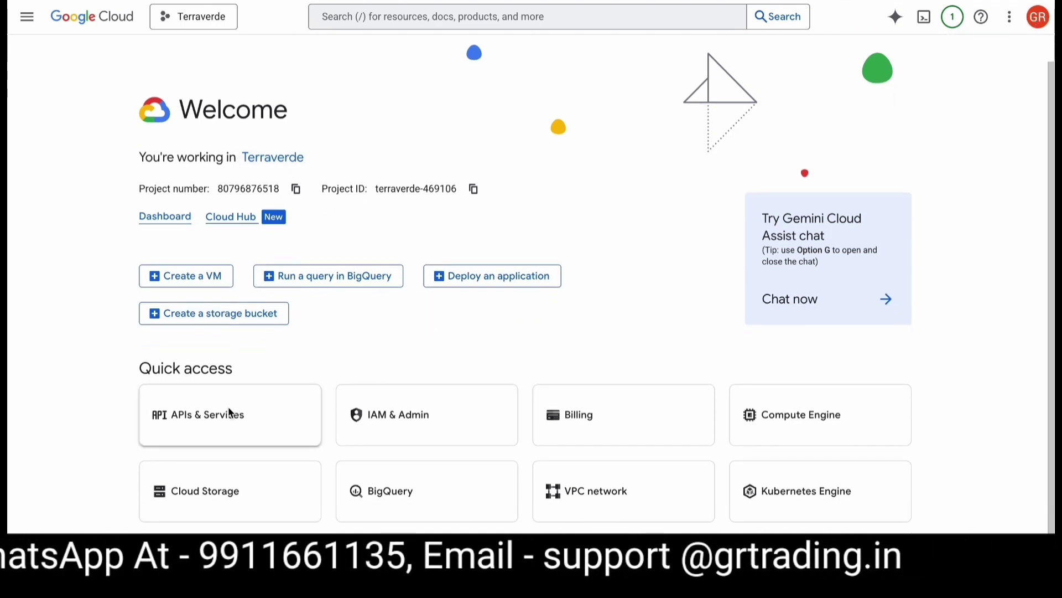
scroll(258, 158, up, 1)
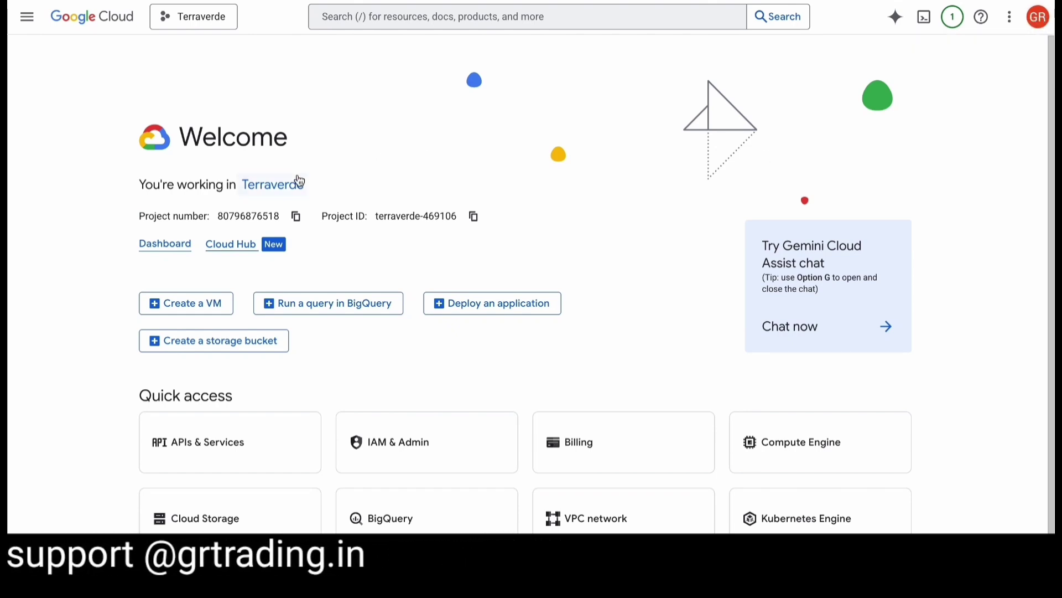
scroll(432, 317, down, 1)
scroll(259, 161, up, 1)
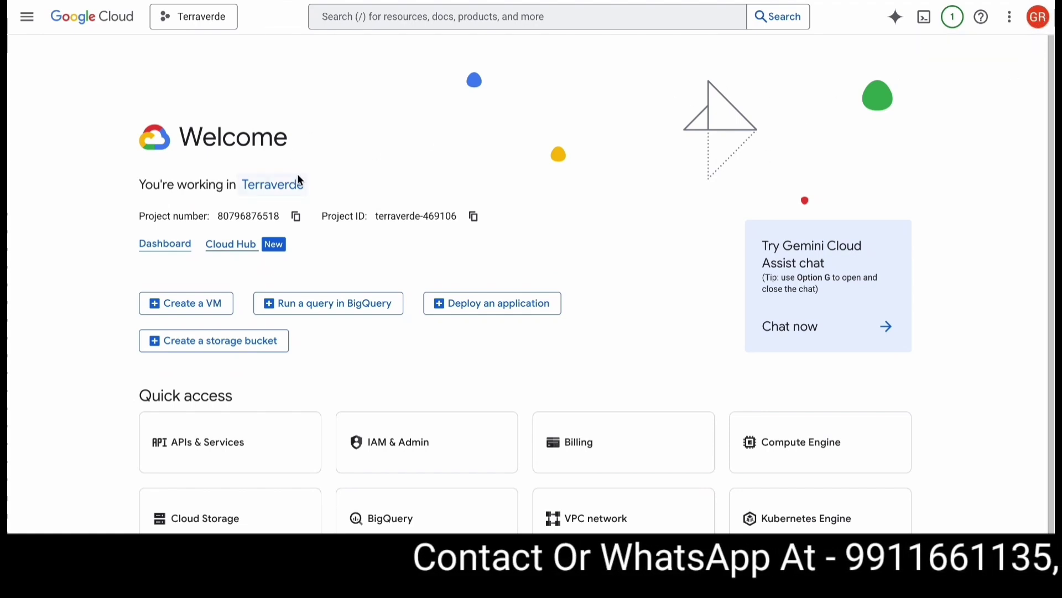
scroll(433, 321, down, 1)
scroll(230, 412, up, 1)
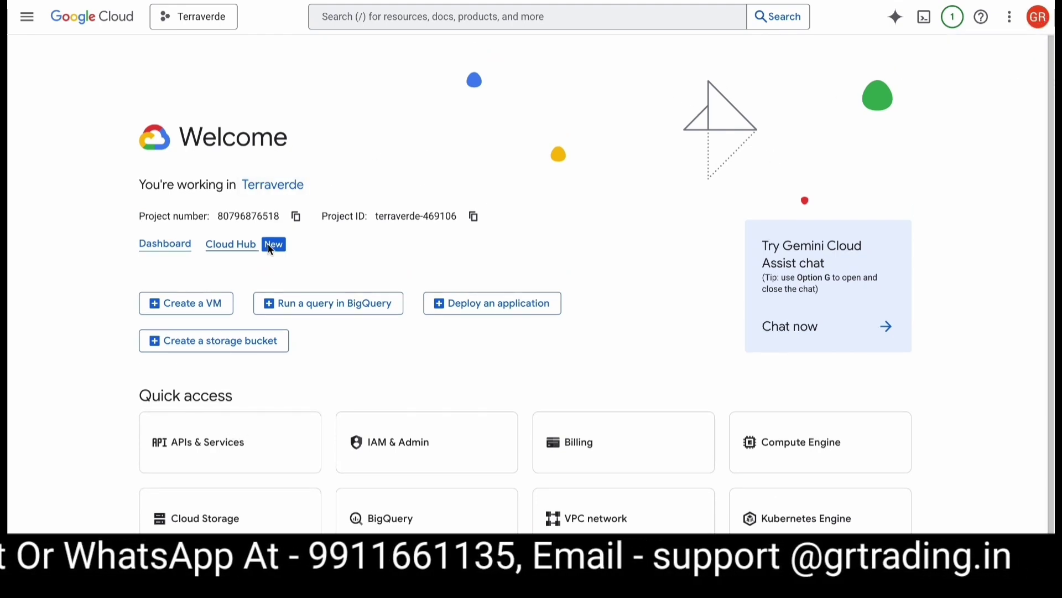
scroll(432, 317, down, 1)
scroll(261, 392, up, 1)
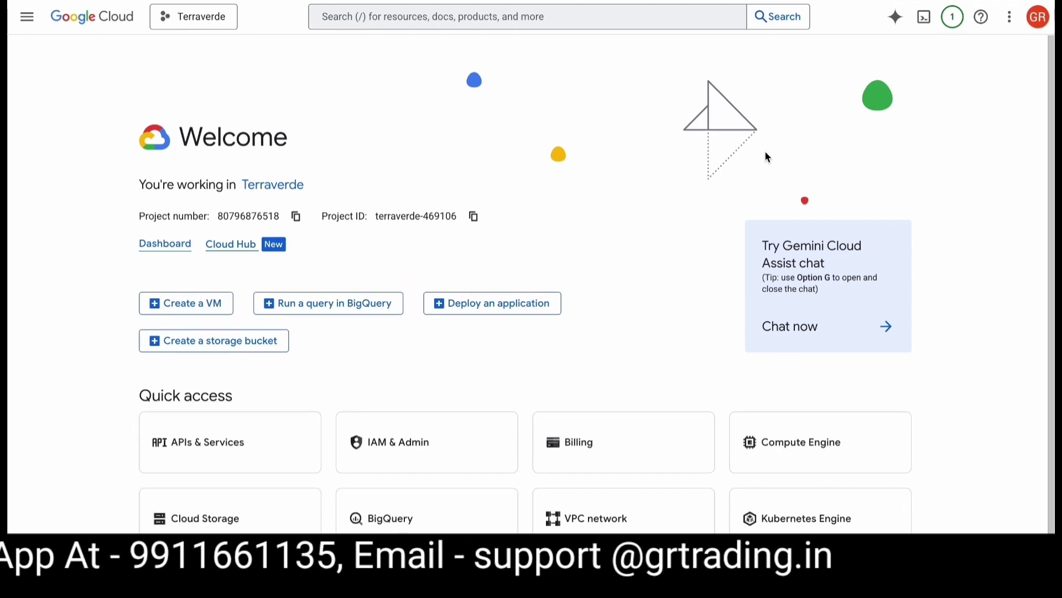
scroll(433, 320, down, 1)
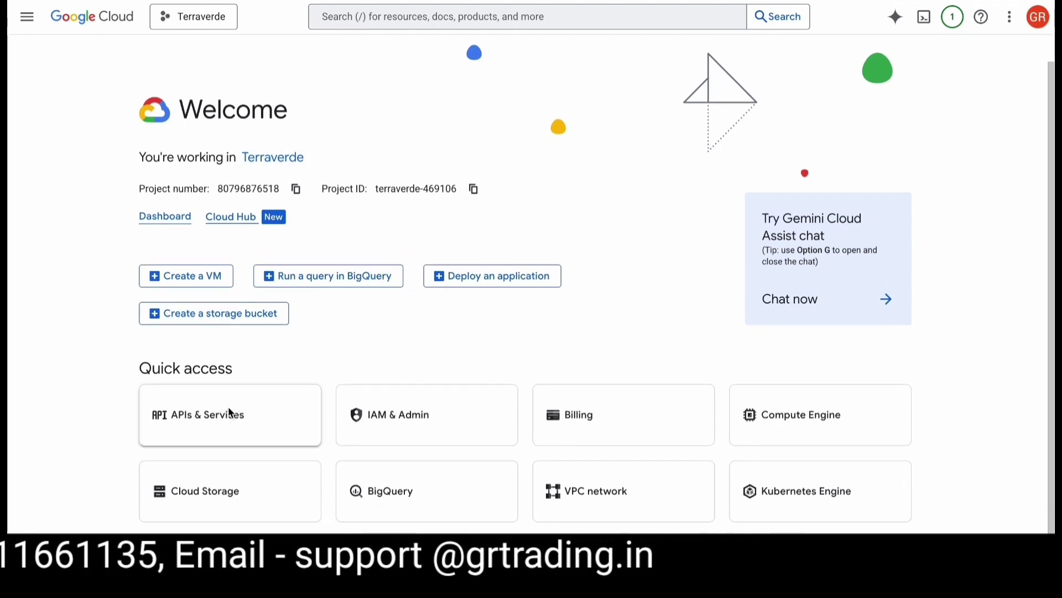
scroll(230, 408, up, 1)
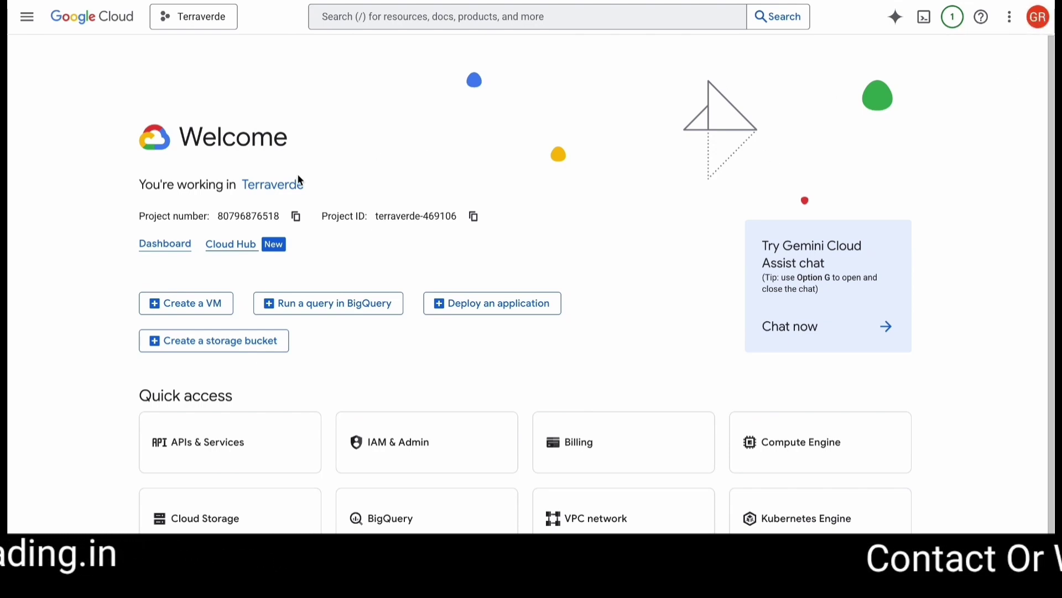
scroll(322, 289, down, 1)
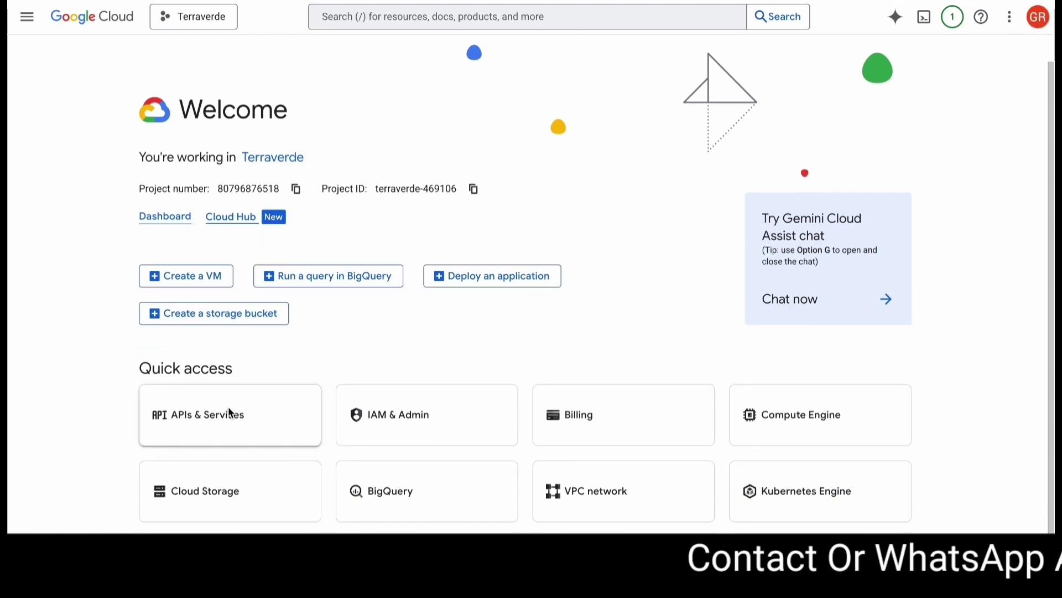
scroll(232, 412, up, 1)
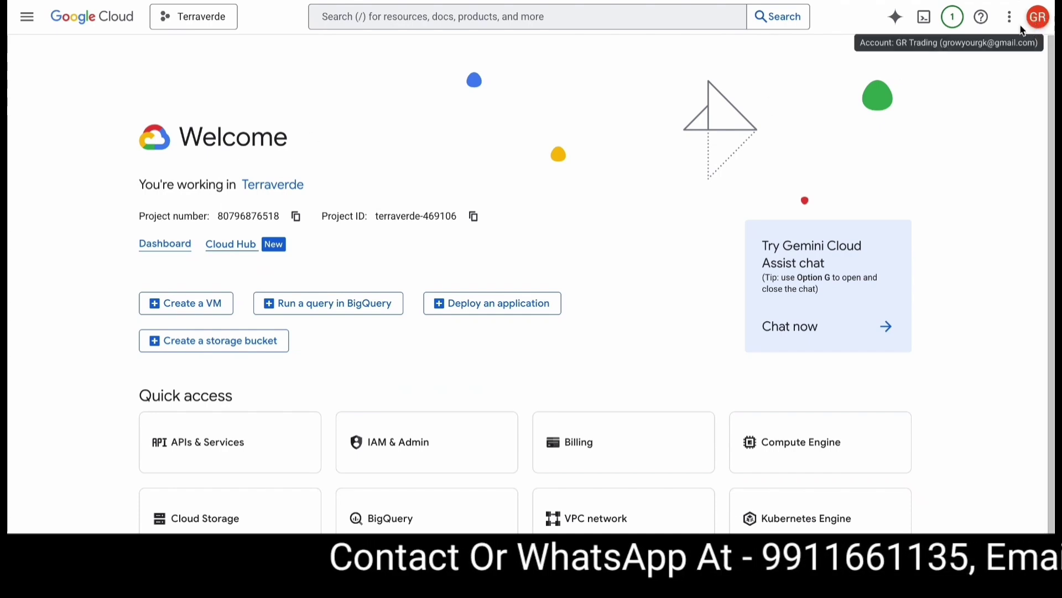
scroll(432, 318, down, 1)
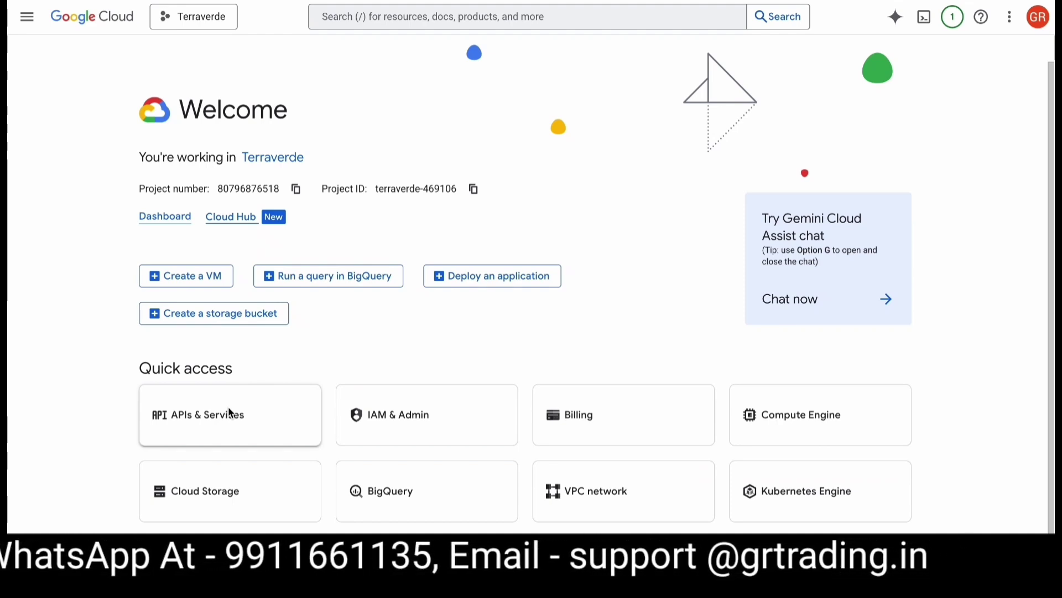
click(229, 411)
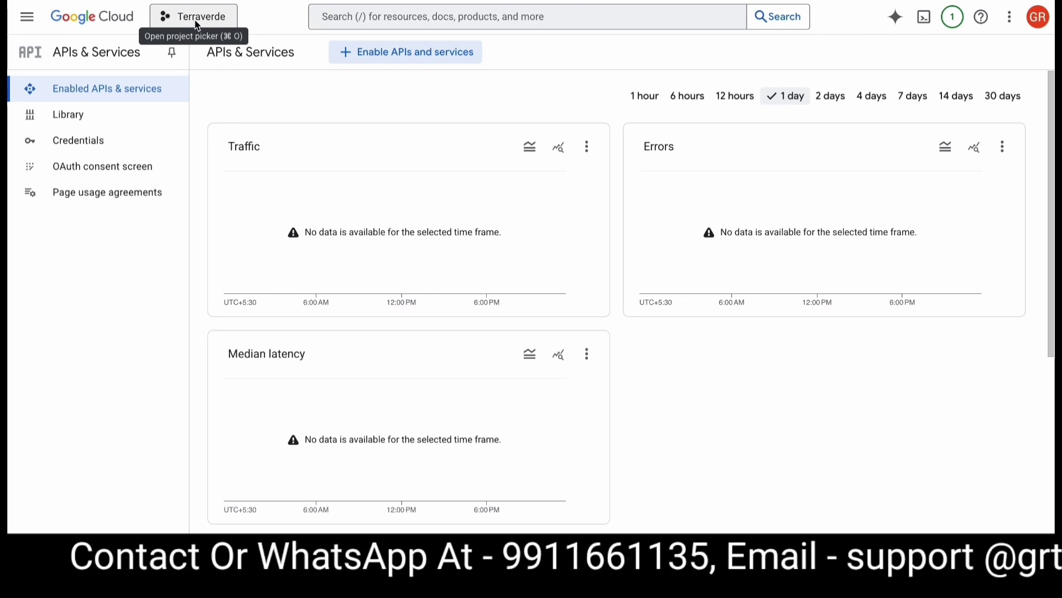
- Create a new Google Cloud project named 'Lets Debug'
click(198, 22)
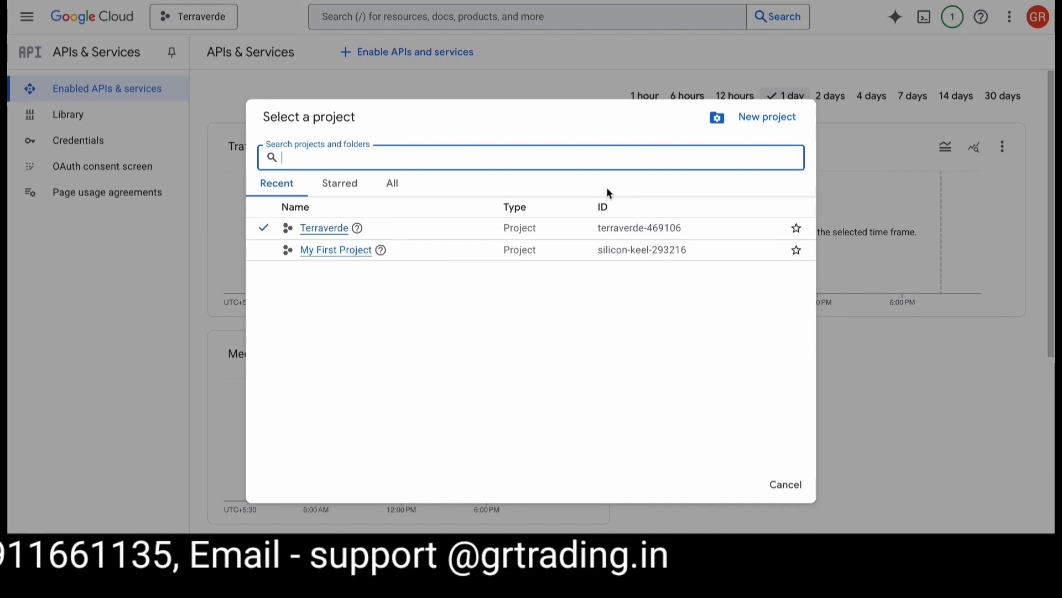
click(762, 111)
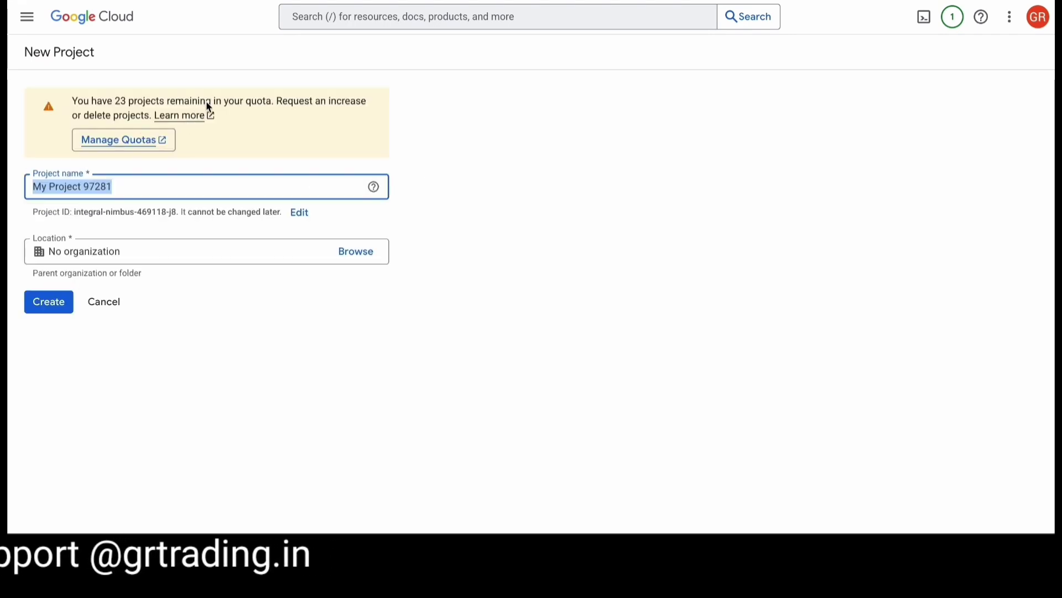
key(BackSpace)
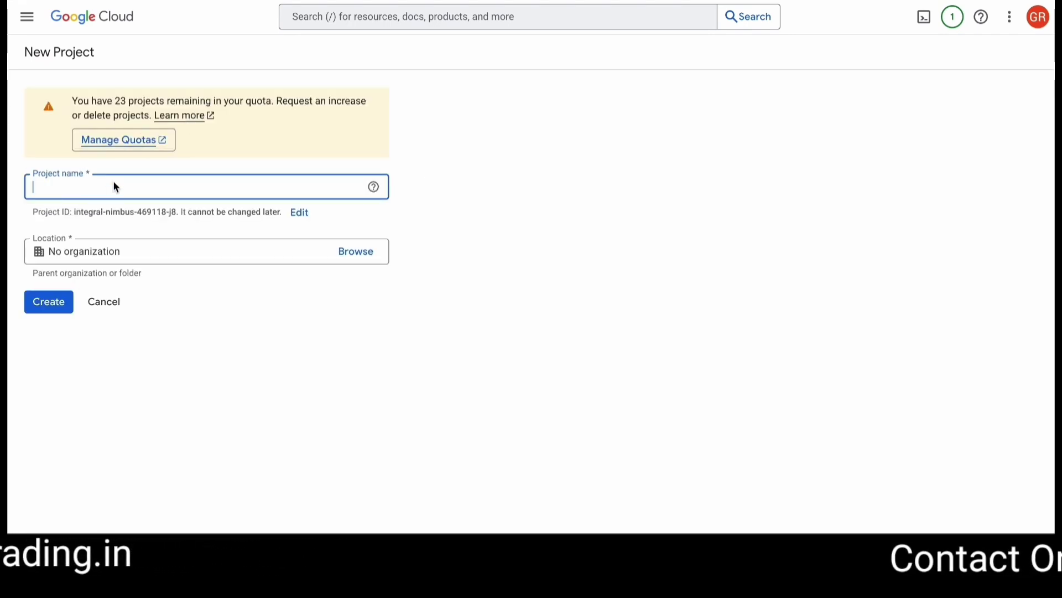
text(Les)
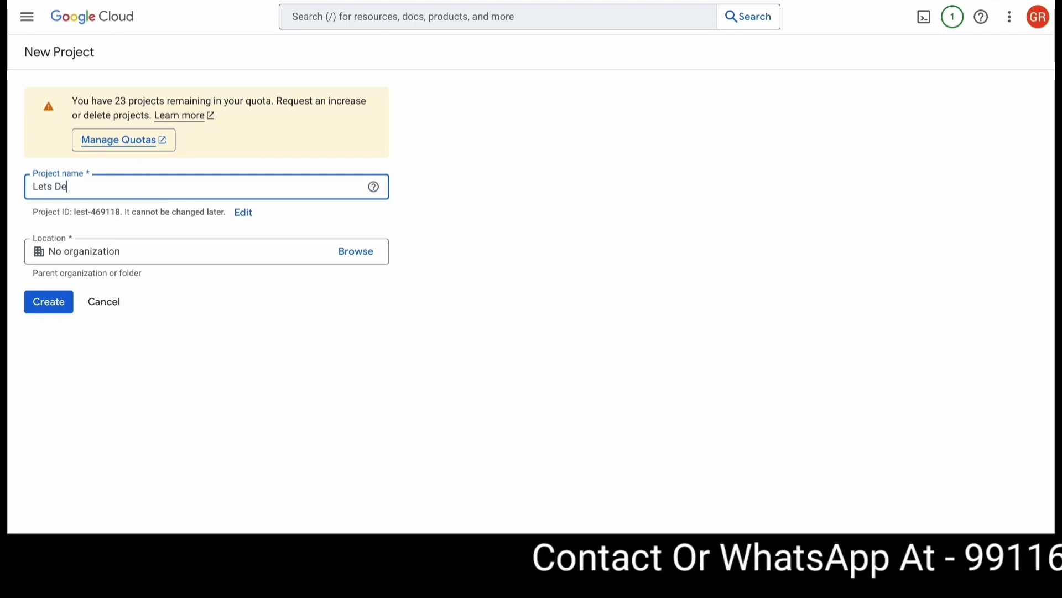
click(50, 301)
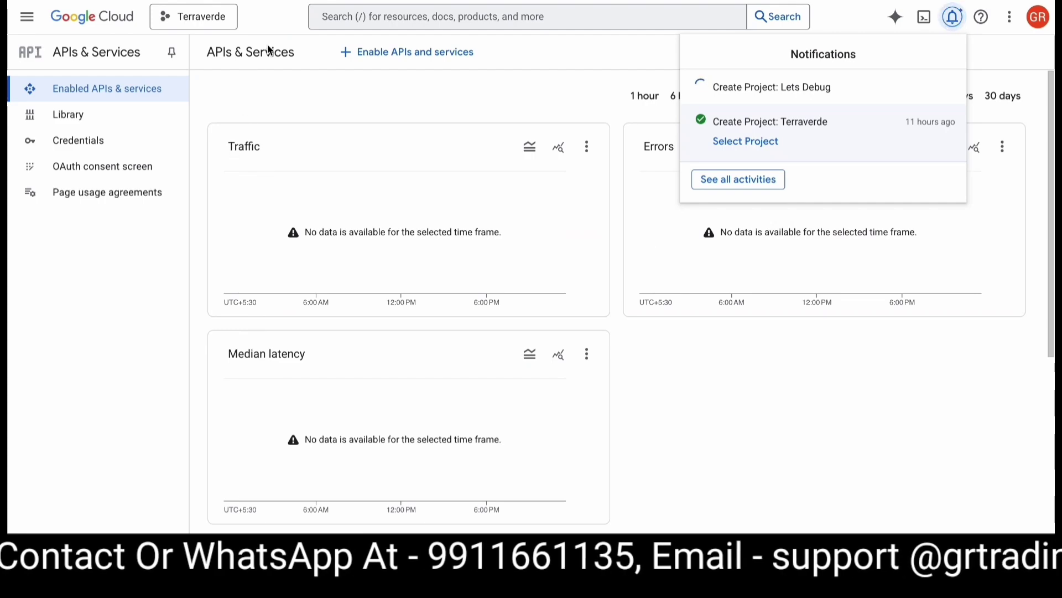
- Visit the API Library briefly, then return to the APIs & Services dashboard
click(354, 52)
scroll(327, 214, down, 3)
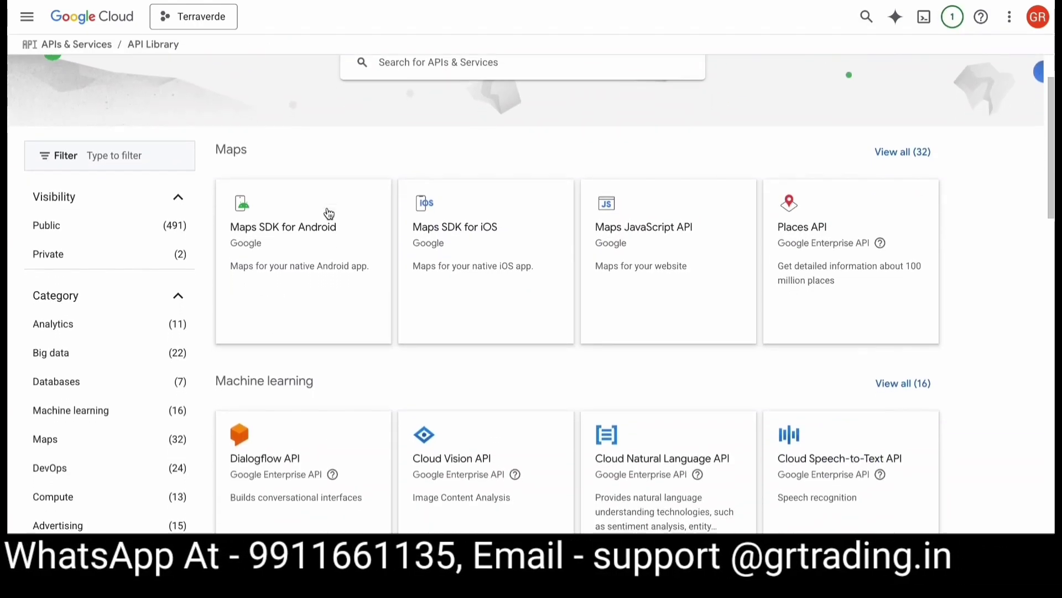
scroll(327, 213, up, 5)
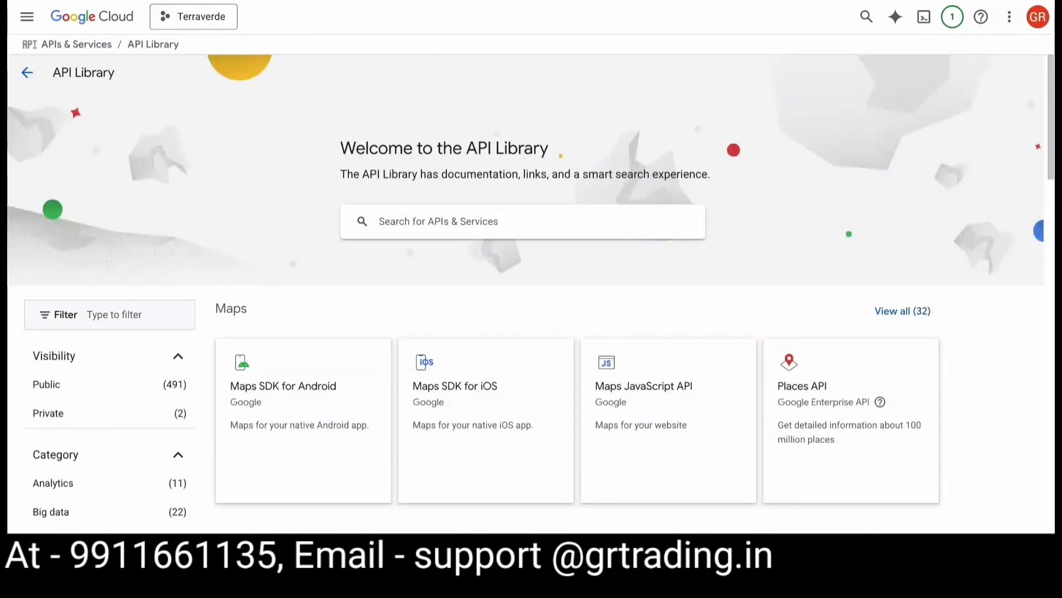
key(alt+Left)
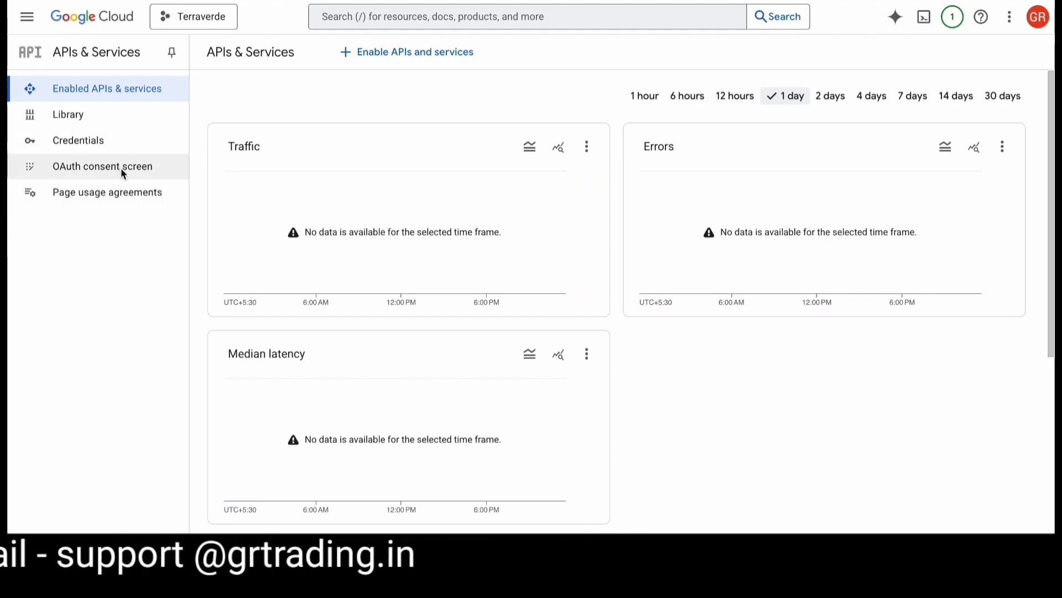
- Switch to the Lets Debug project and open its APIs & Services dashboard
click(213, 17)
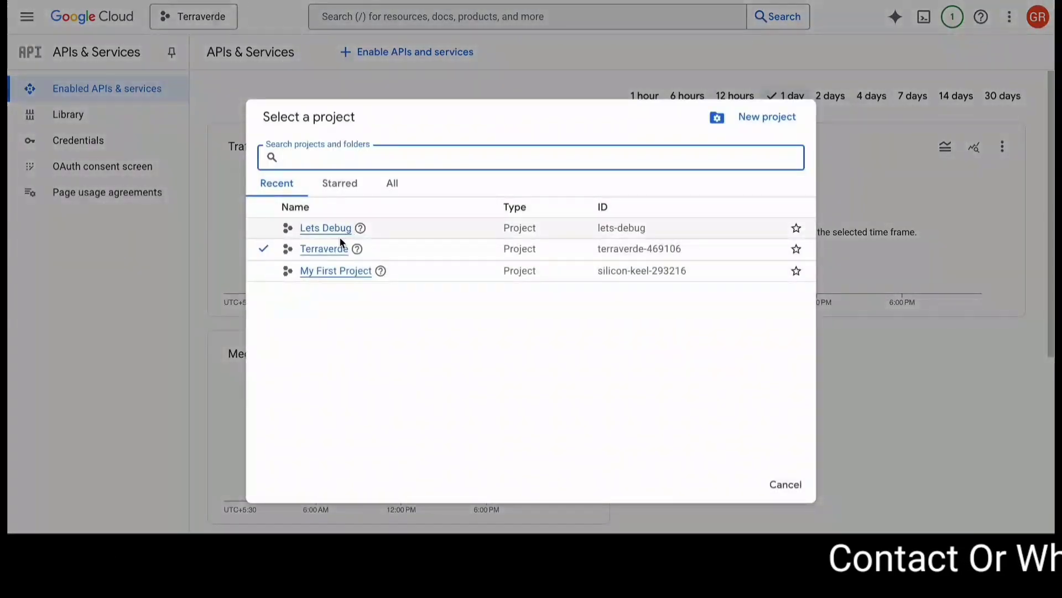
click(308, 229)
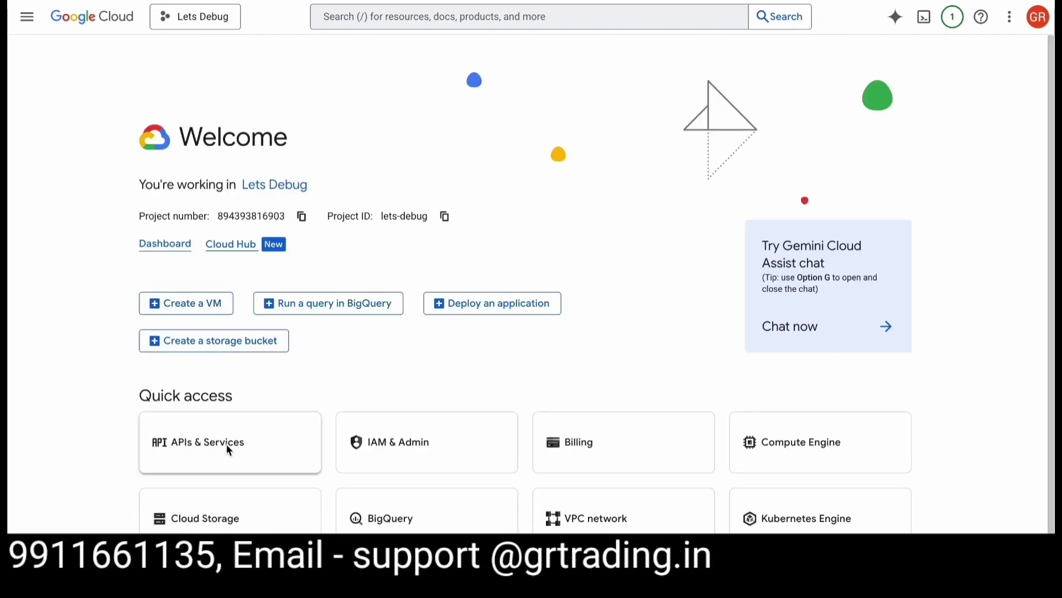
click(227, 445)
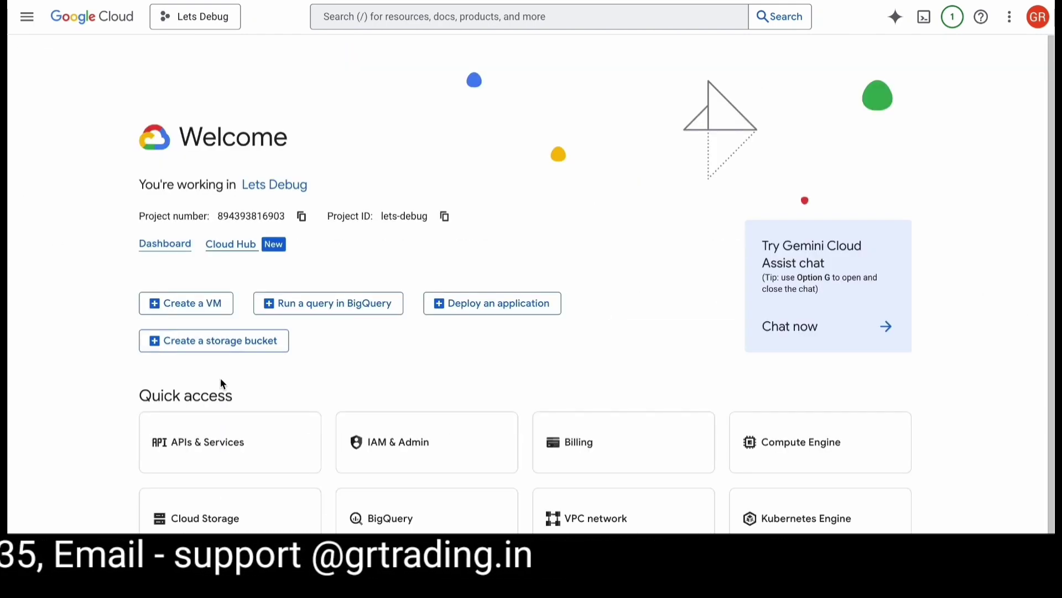
click(231, 448)
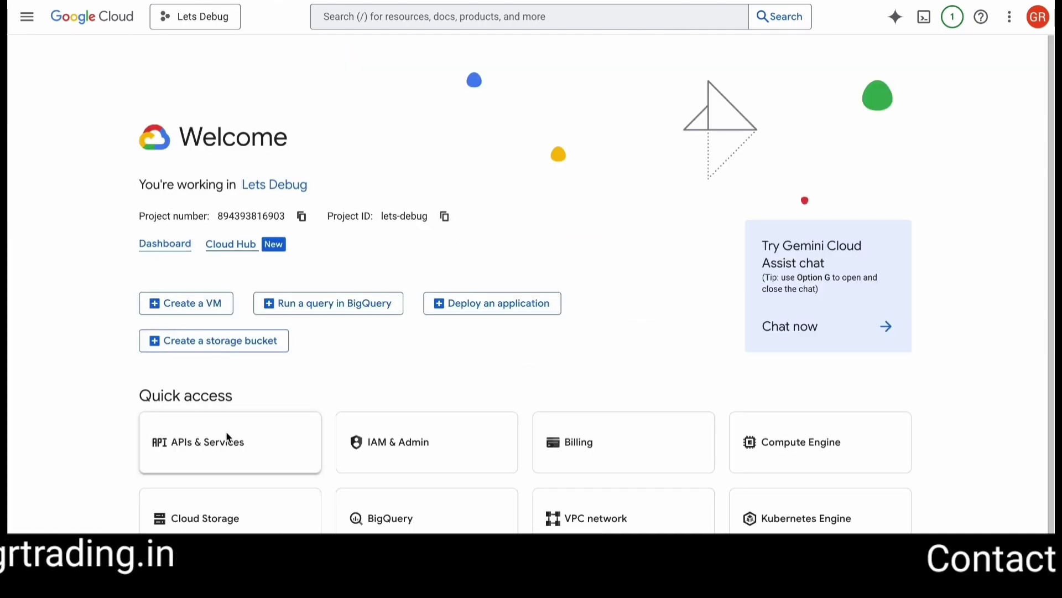
click(227, 443)
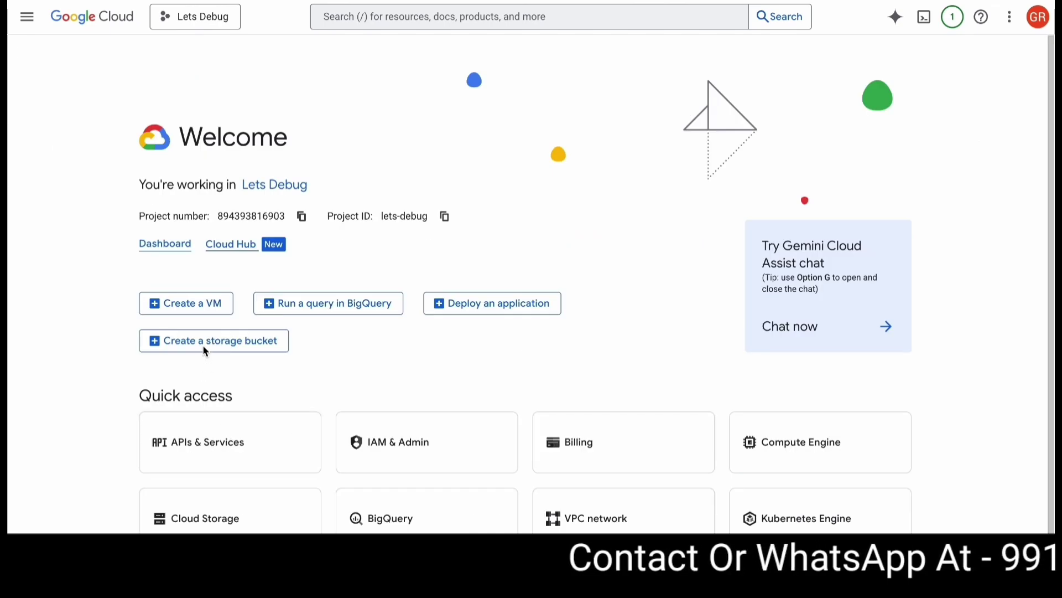
click(227, 443)
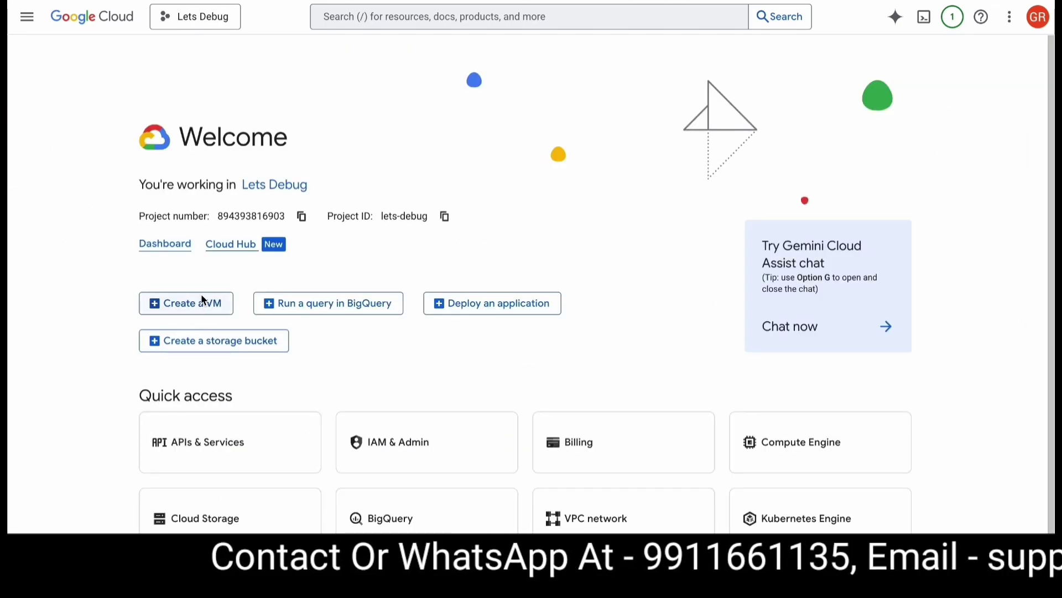
click(228, 443)
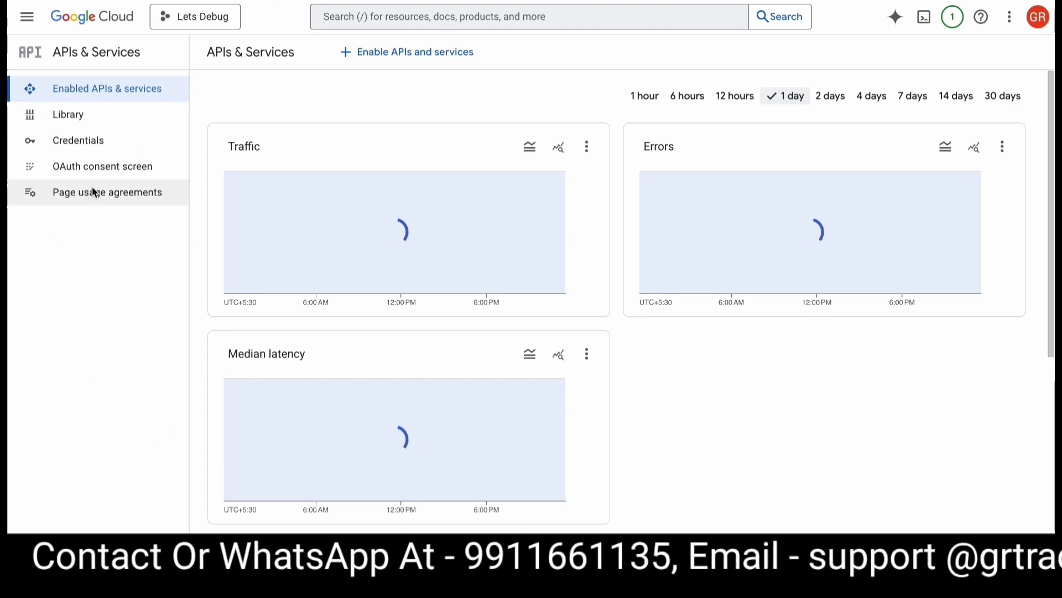
- Start the OAuth consent setup with app name 'Lets Debug' and the account's support e-mail
click(111, 170)
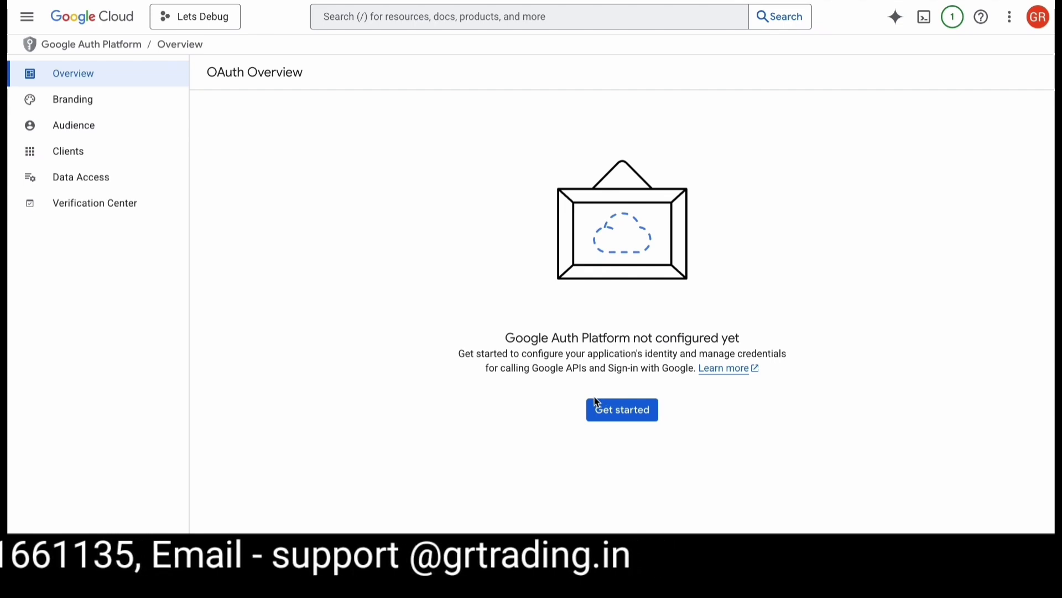
click(609, 412)
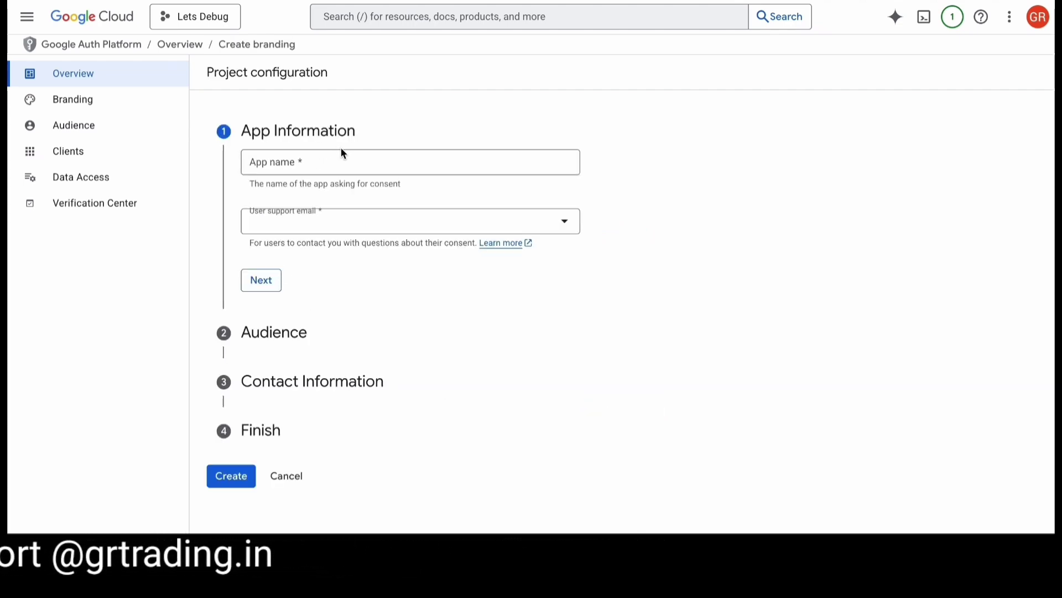
click(334, 162)
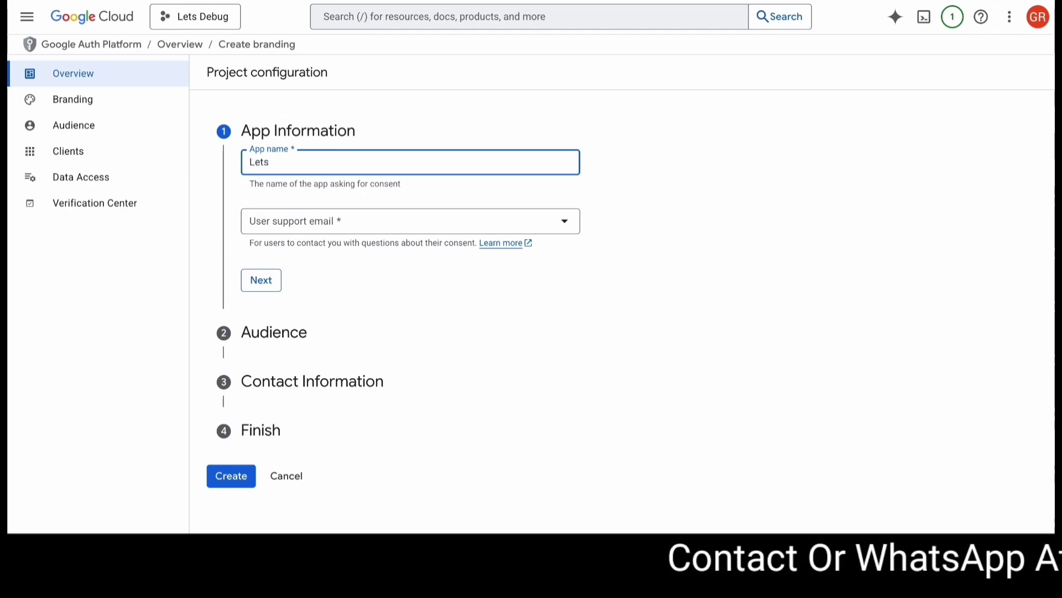
text(Lets DE)
key(BackSpace)
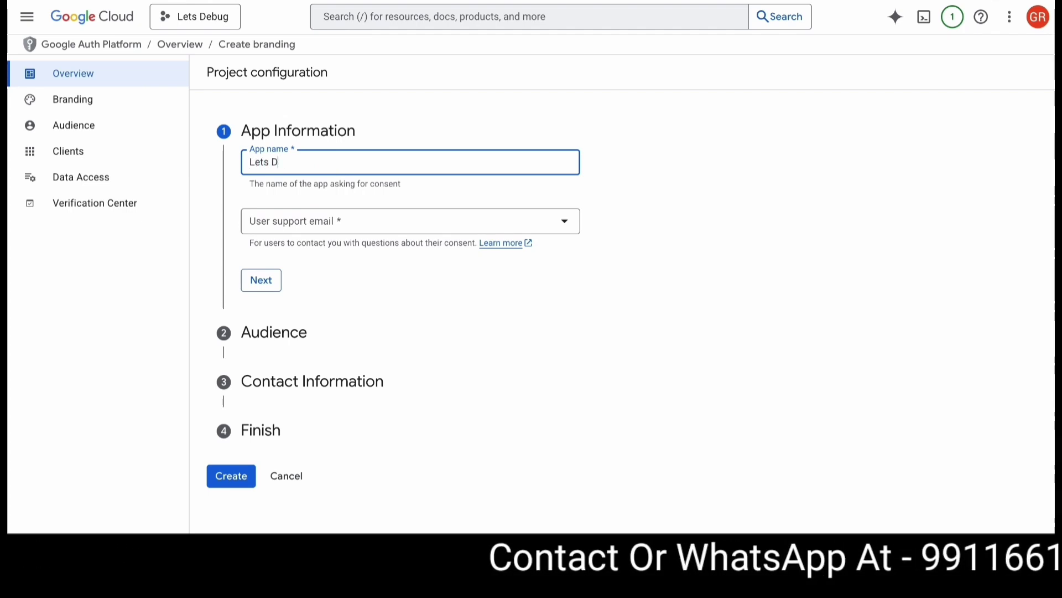
text(e)
text(bug)
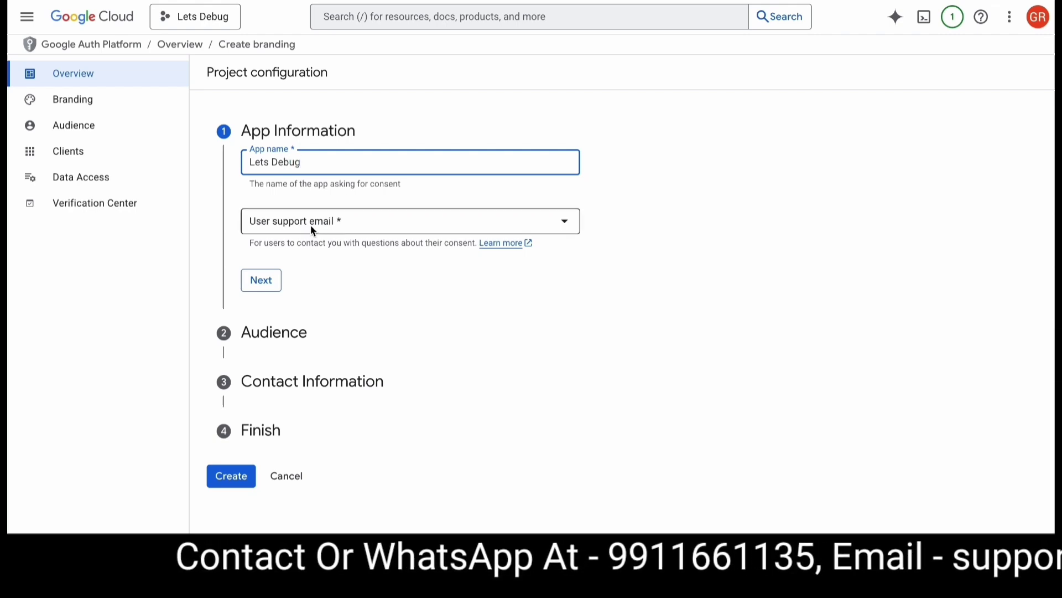
click(319, 223)
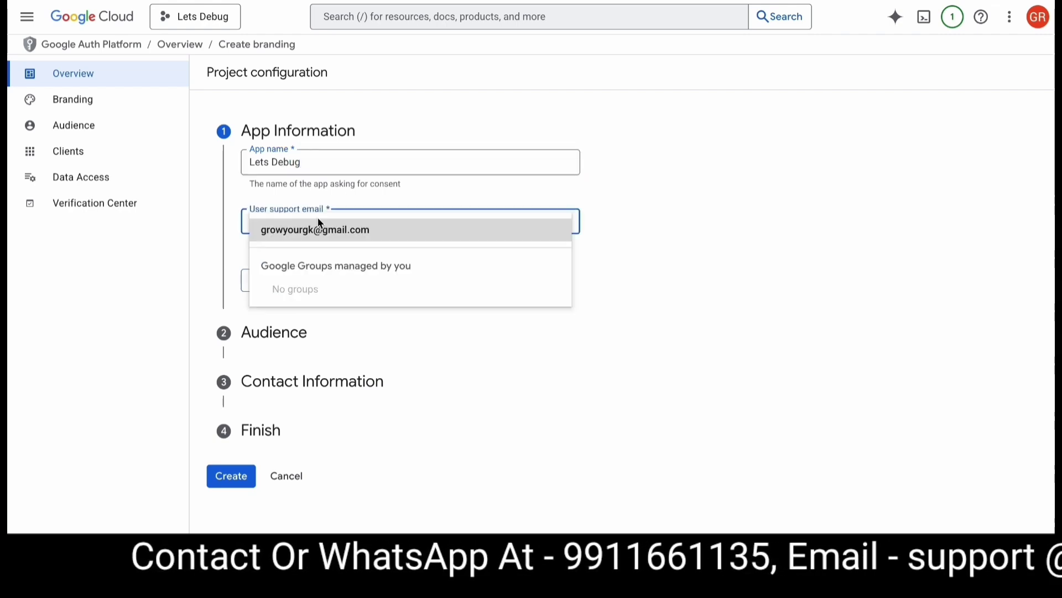
click(324, 231)
click(260, 282)
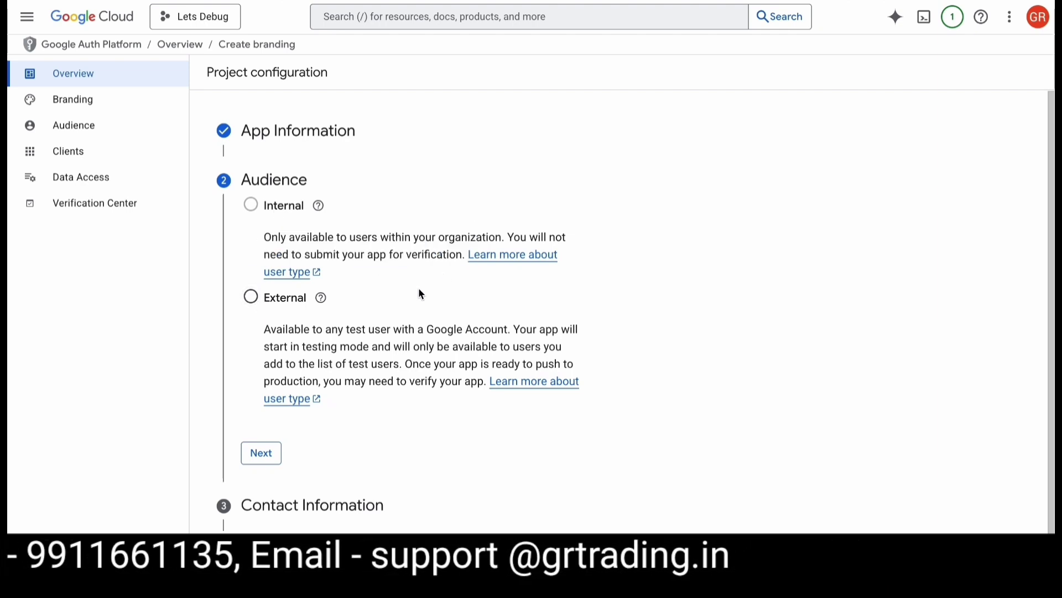
- Choose External audience, enter a developer contact e-mail, accept the data policy, and create
click(250, 298)
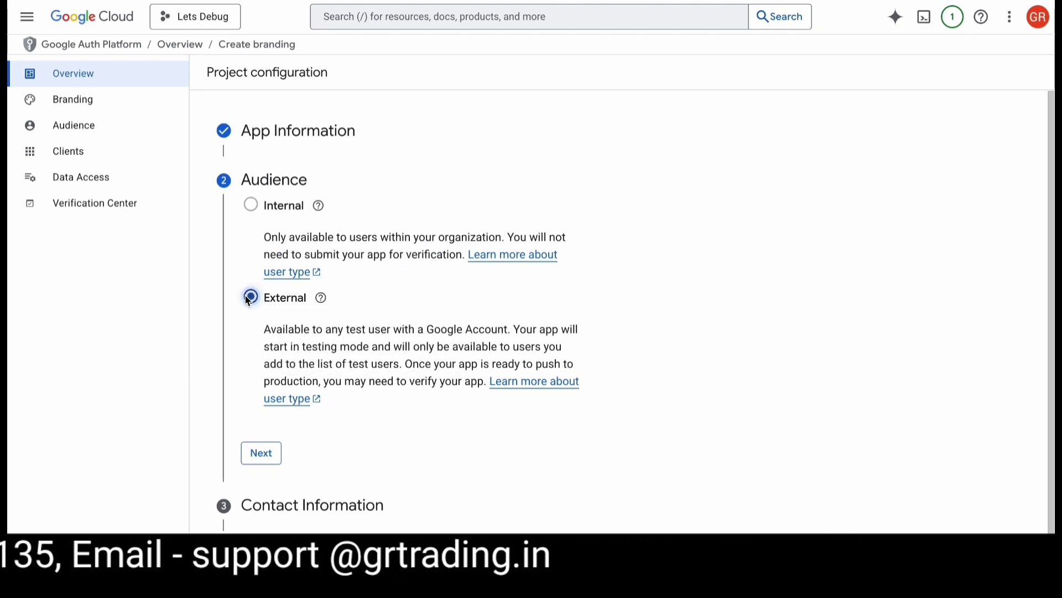
scroll(247, 396, down, 1)
click(265, 453)
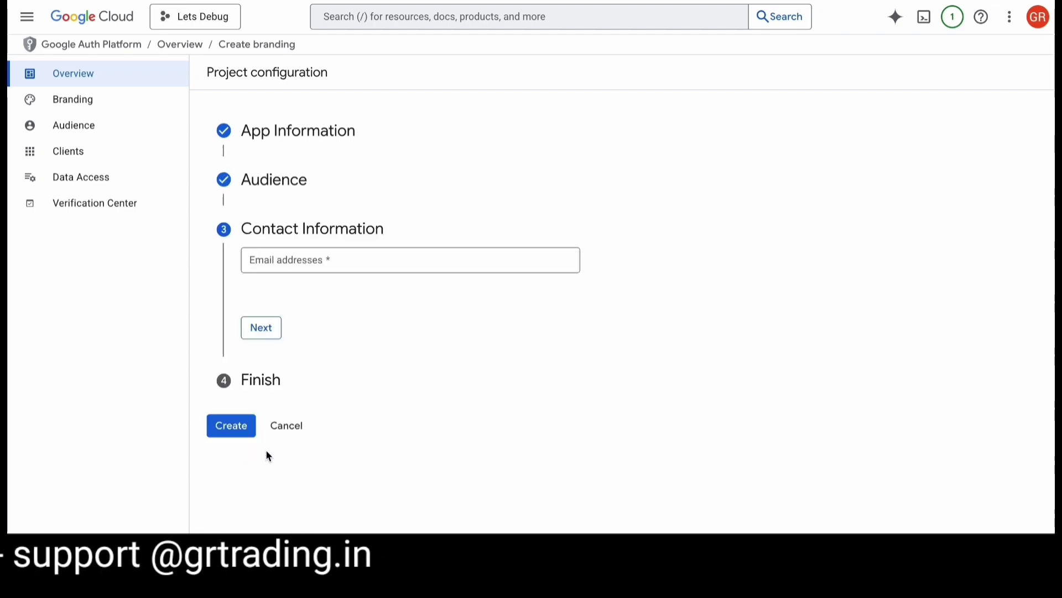
click(376, 270)
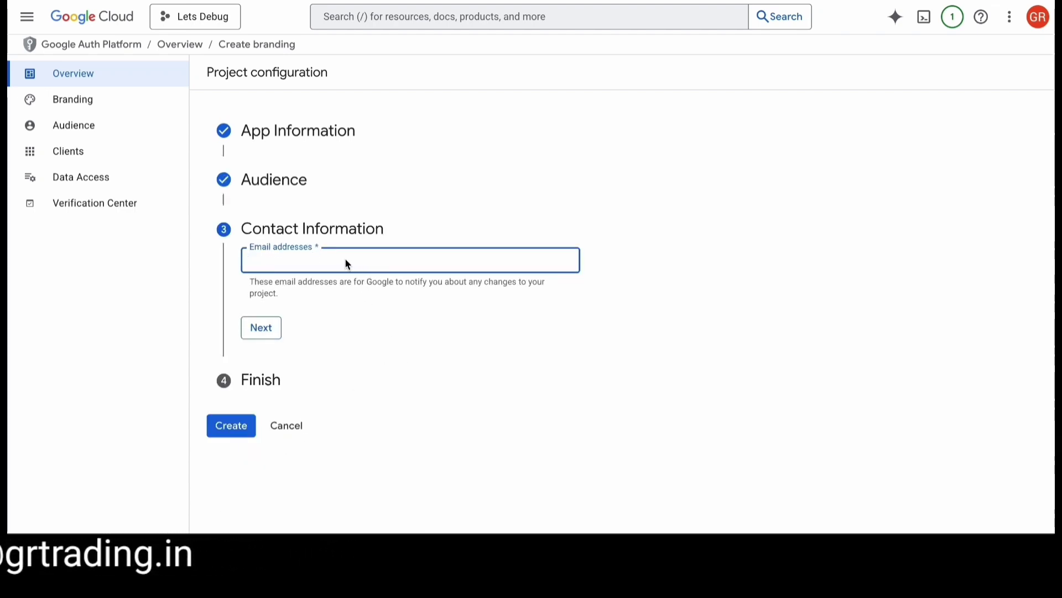
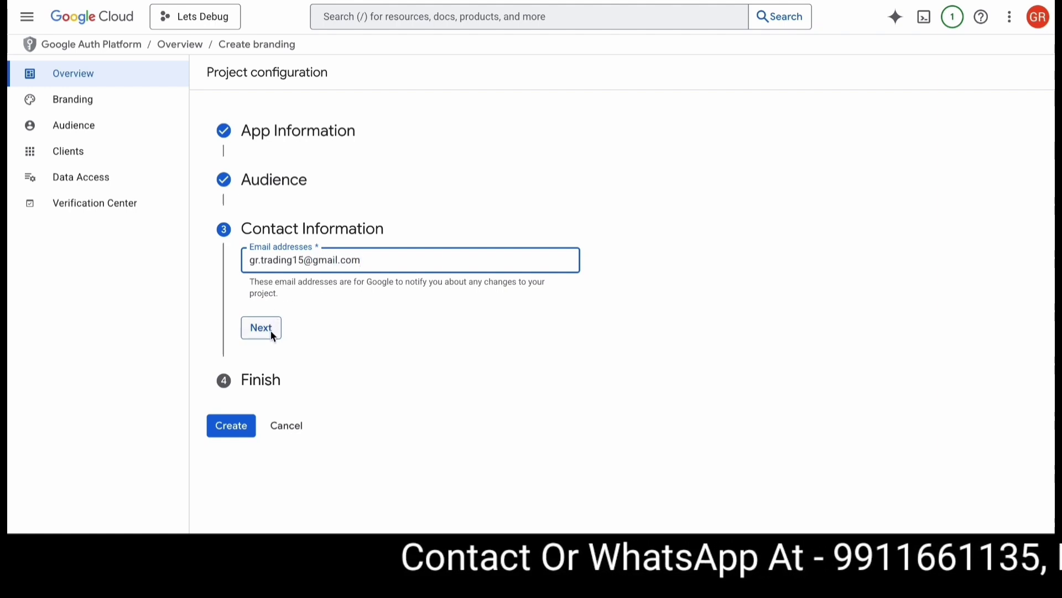
click(271, 330)
click(250, 301)
click(270, 344)
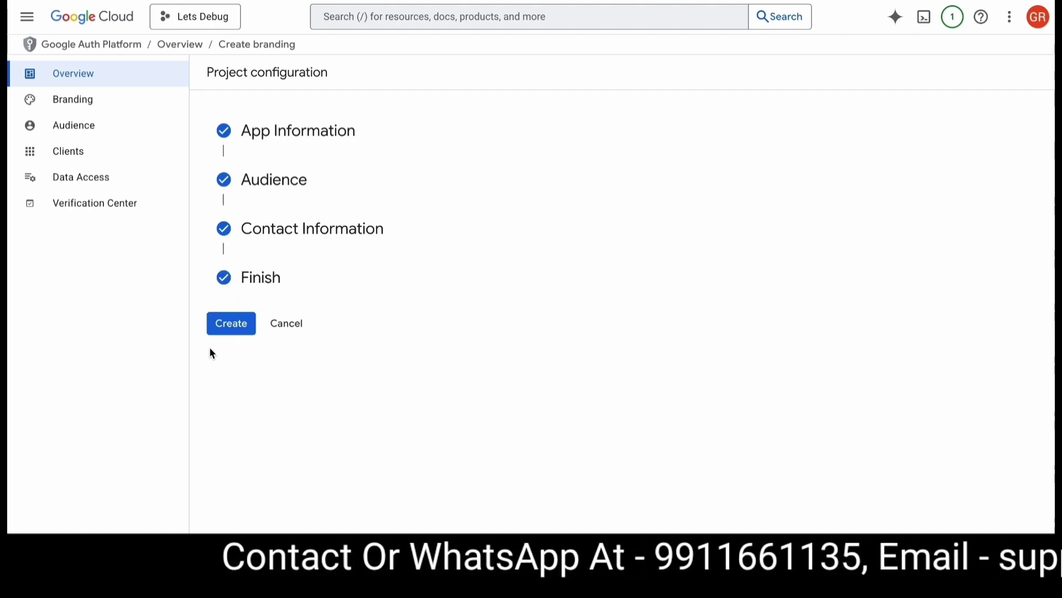
click(224, 321)
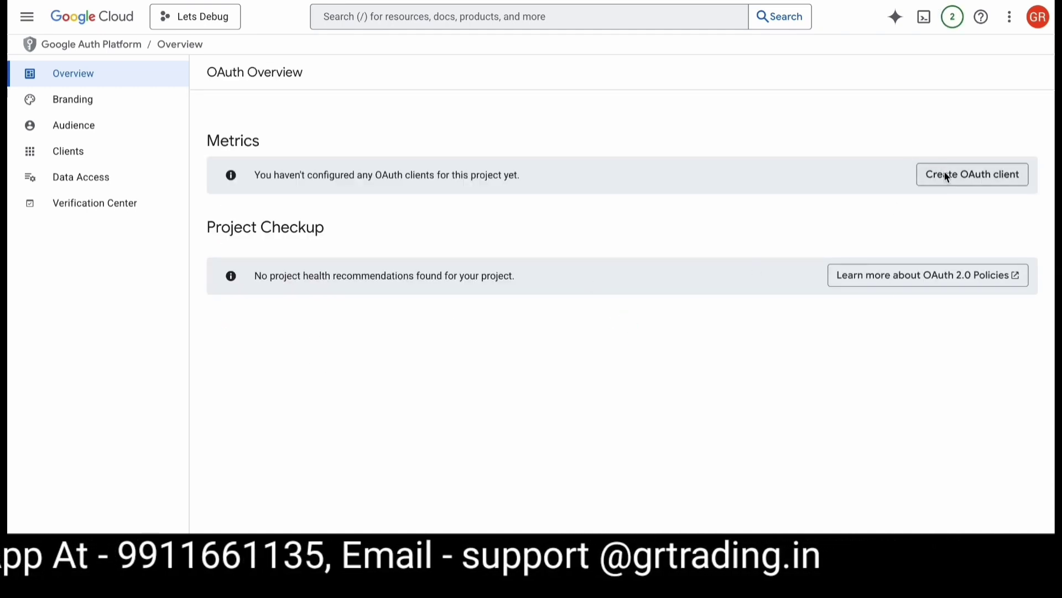
- Start a Web application OAuth client named 'Lets Debug' and add a JavaScript origin entry
click(971, 177)
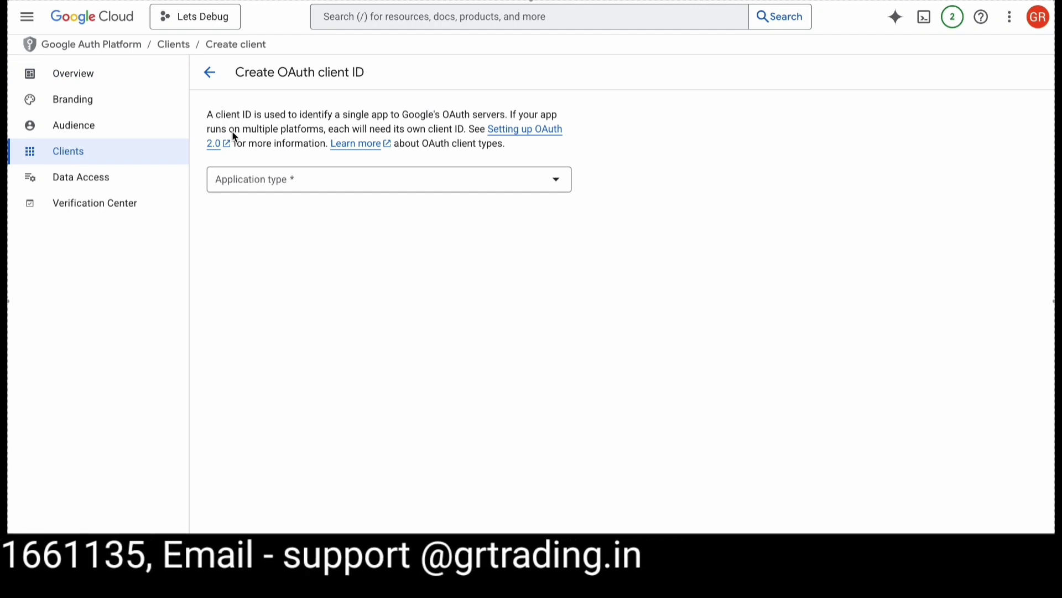
click(252, 172)
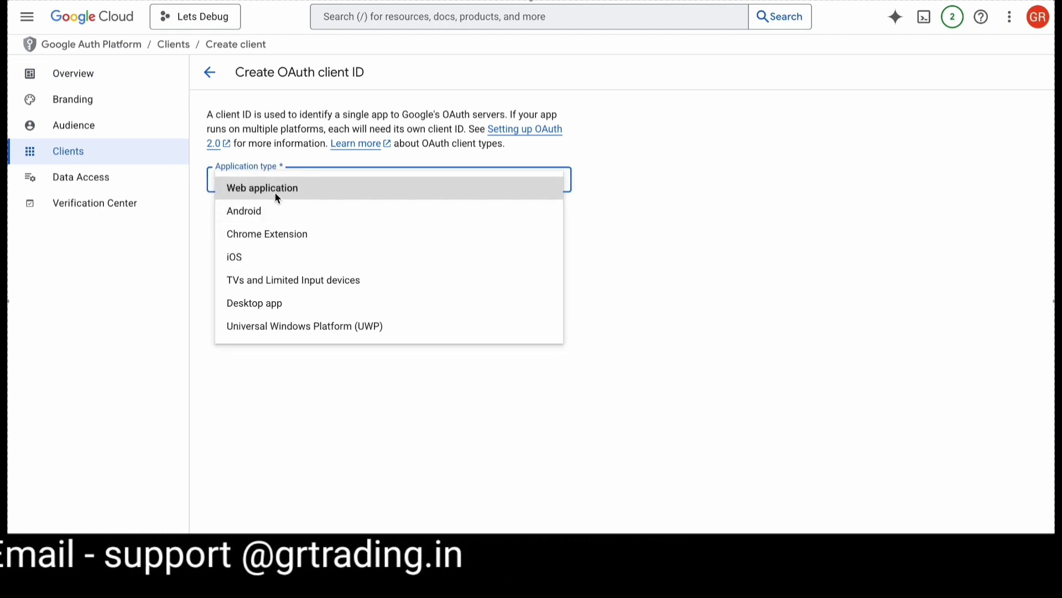
click(277, 193)
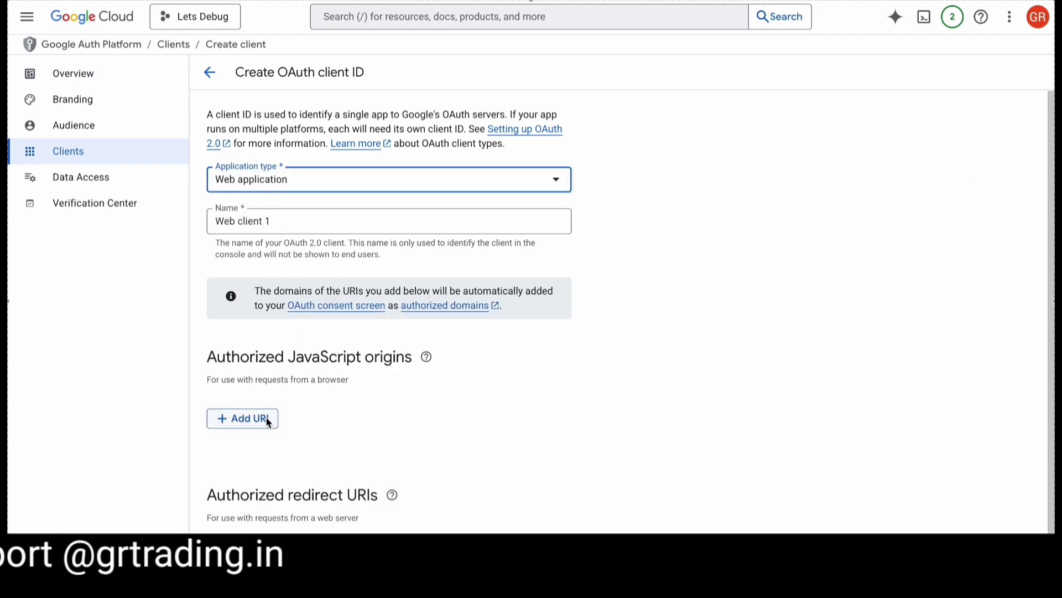
click(286, 222)
key(ctrl+a)
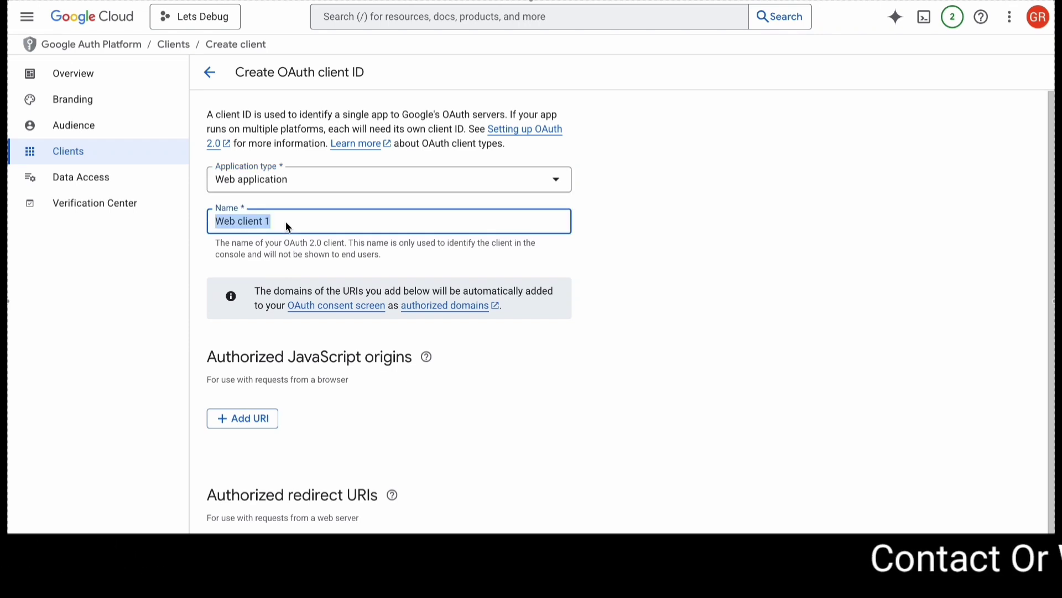
key(BackSpace)
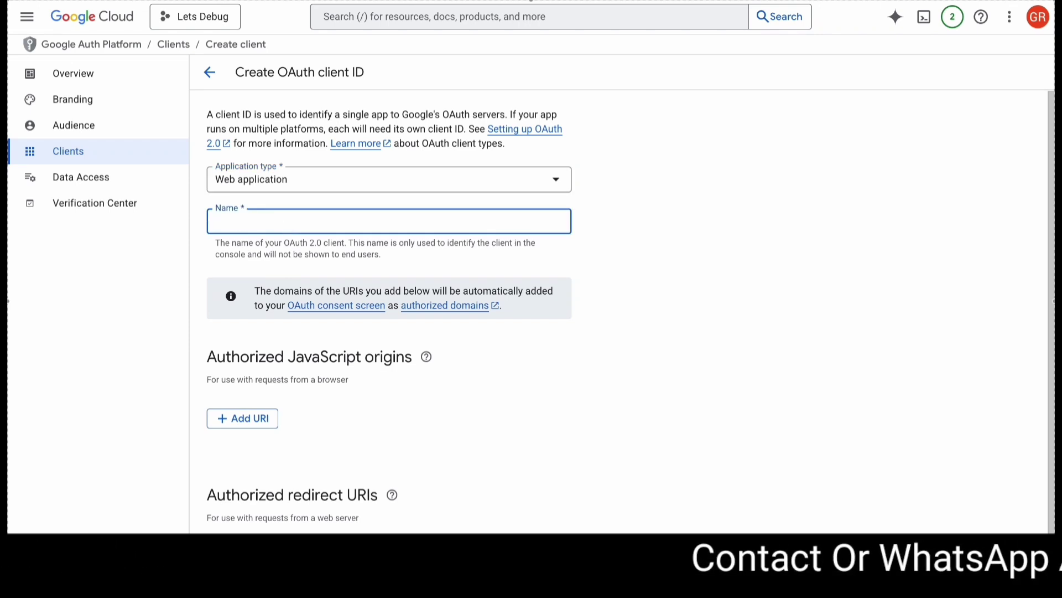
text(Lets Debug)
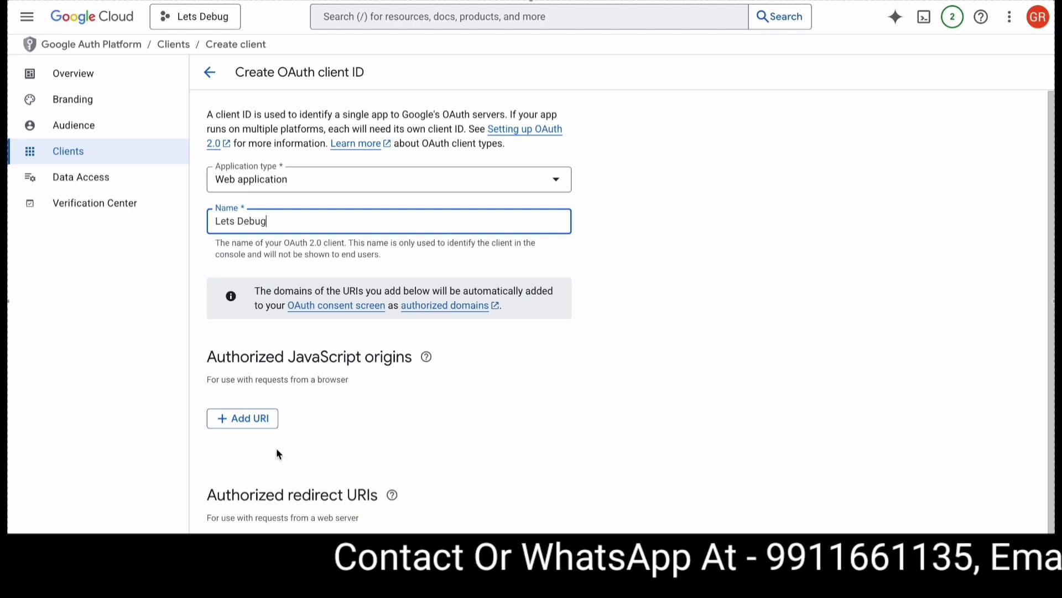
click(259, 423)
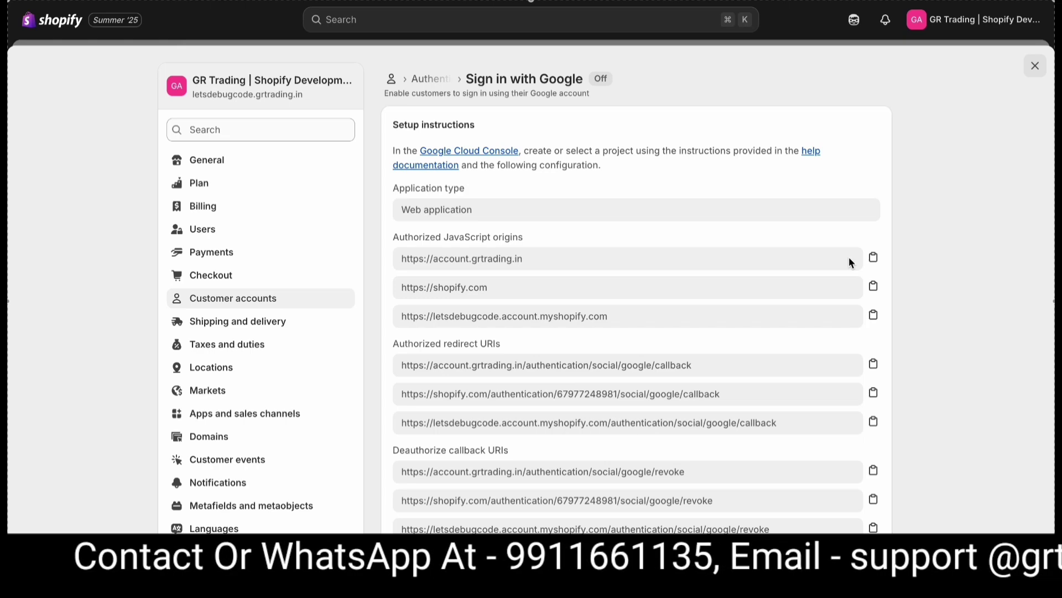
key(ctrl+Tab)
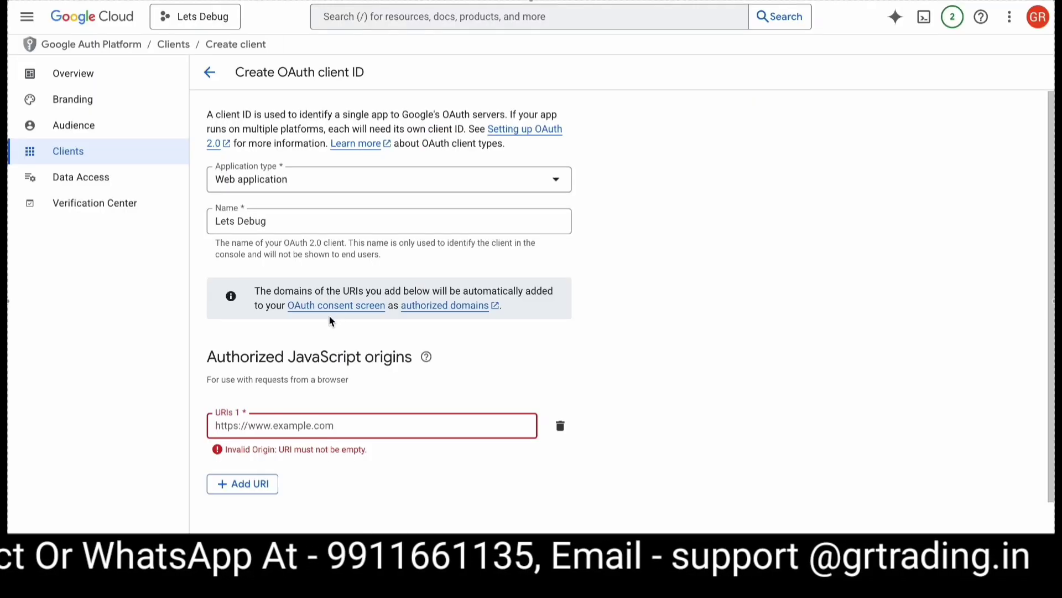
text(https://account.grtrading.in)
click(259, 483)
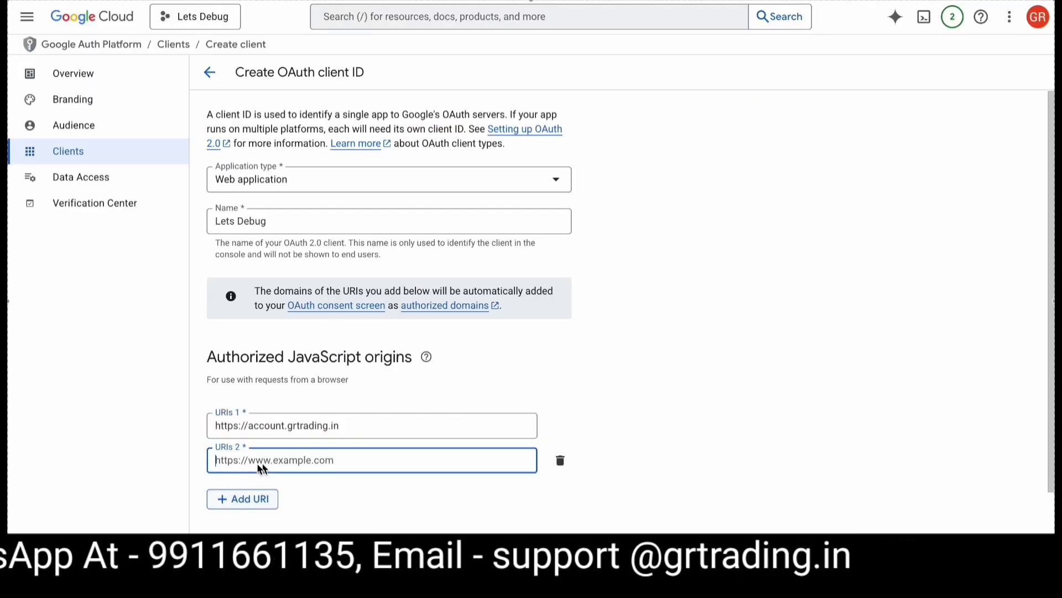
key(ctrl+Tab)
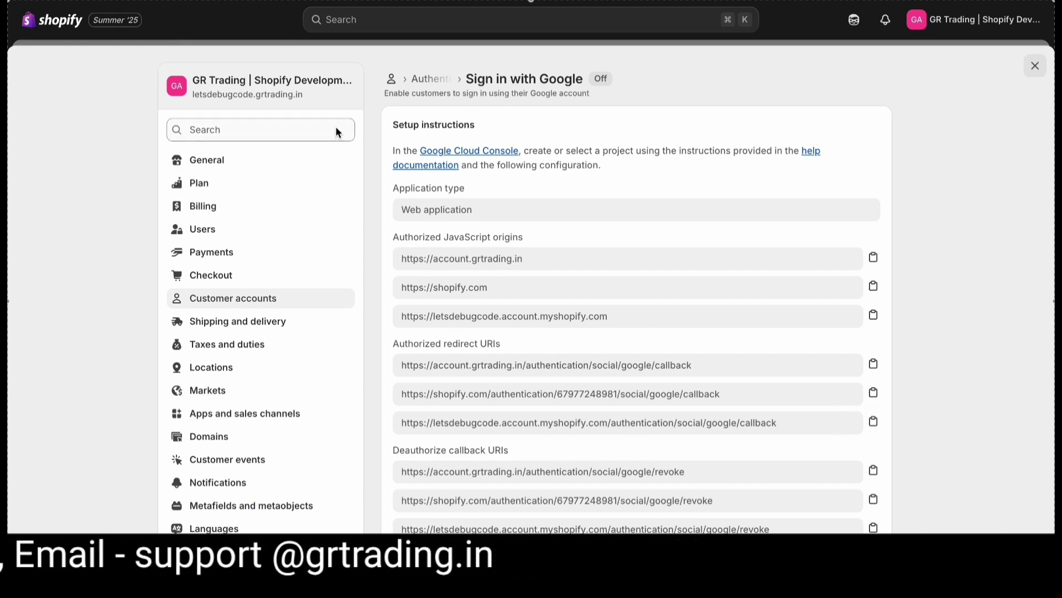
click(873, 286)
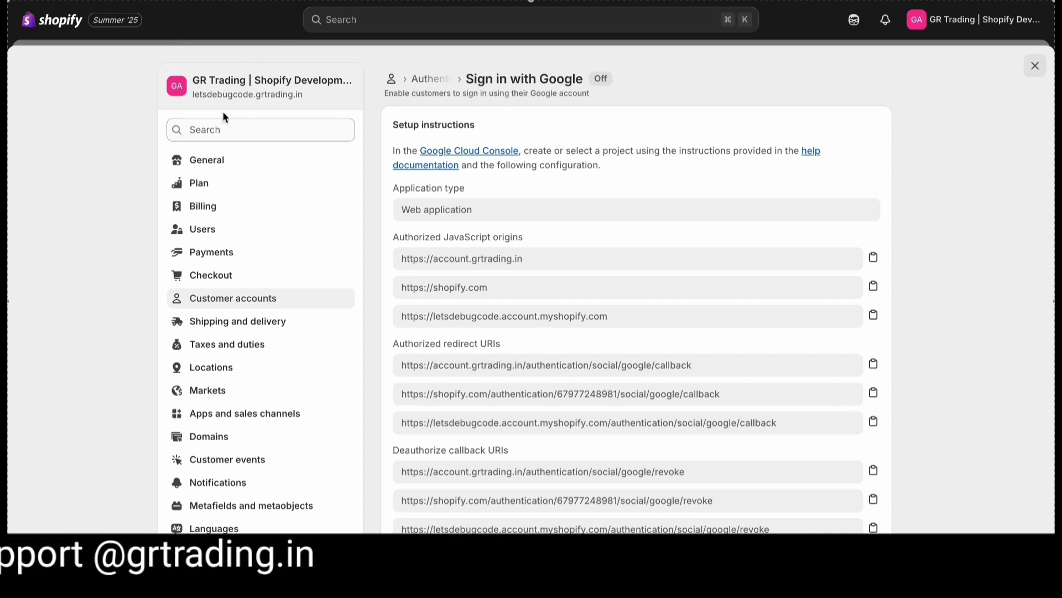
key(ctrl+Tab)
key(ctrl+v)
key(ctrl+Tab)
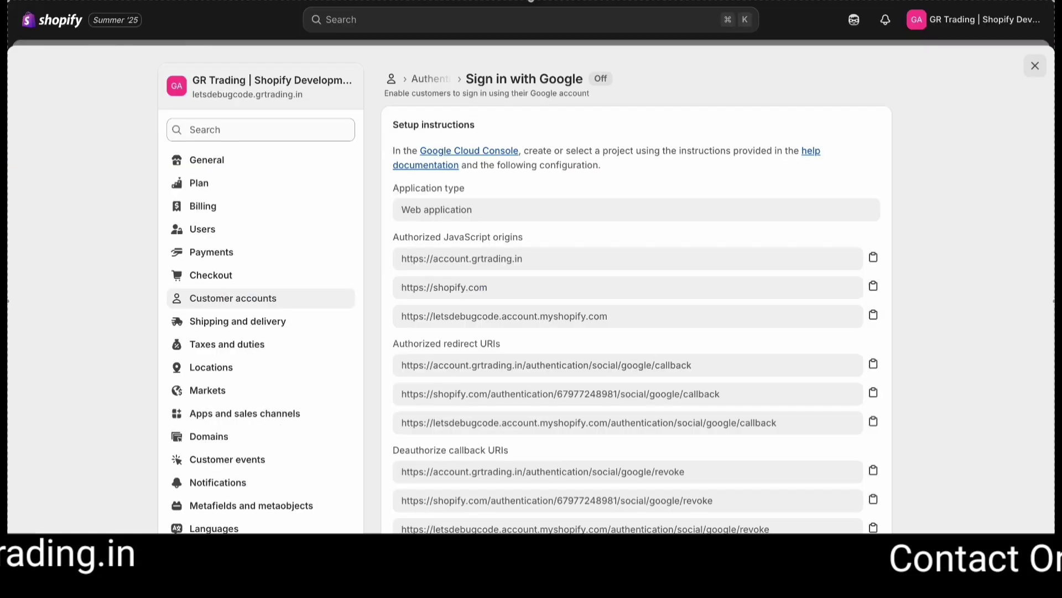
key(ctrl+Tab)
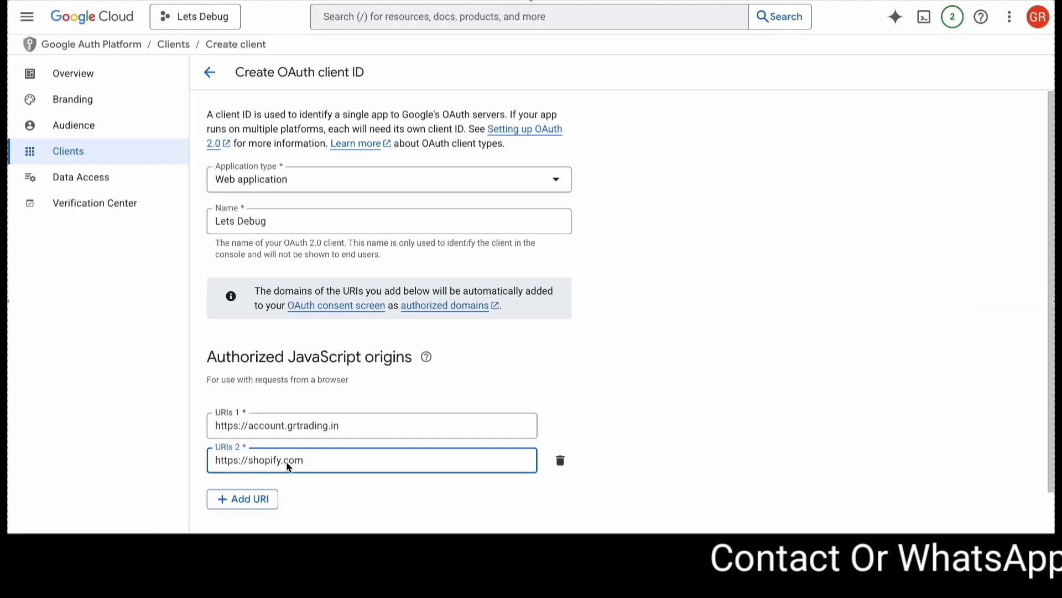
click(244, 498)
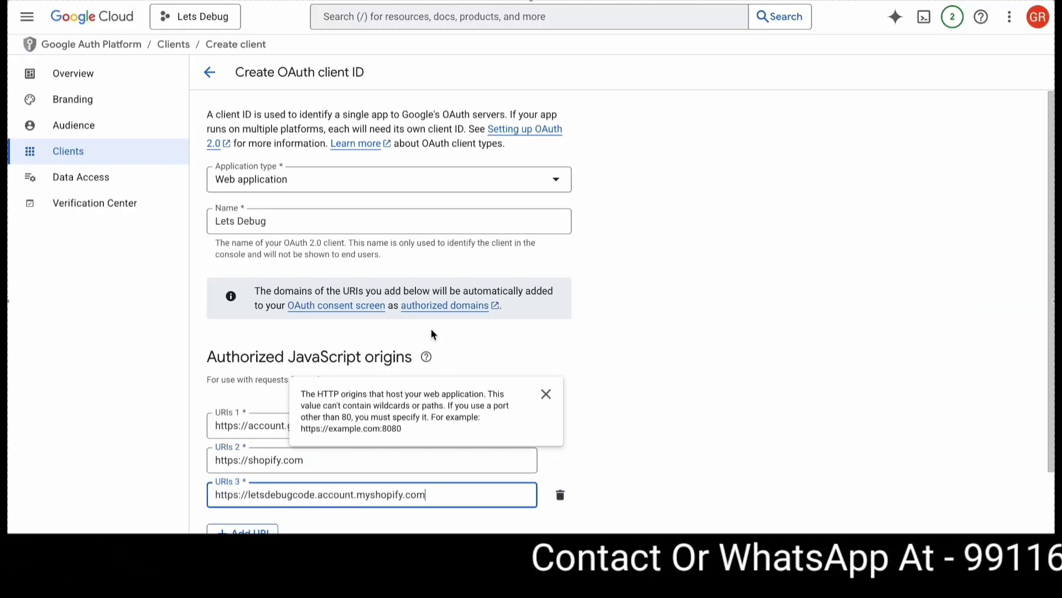
key(ctrl+Tab)
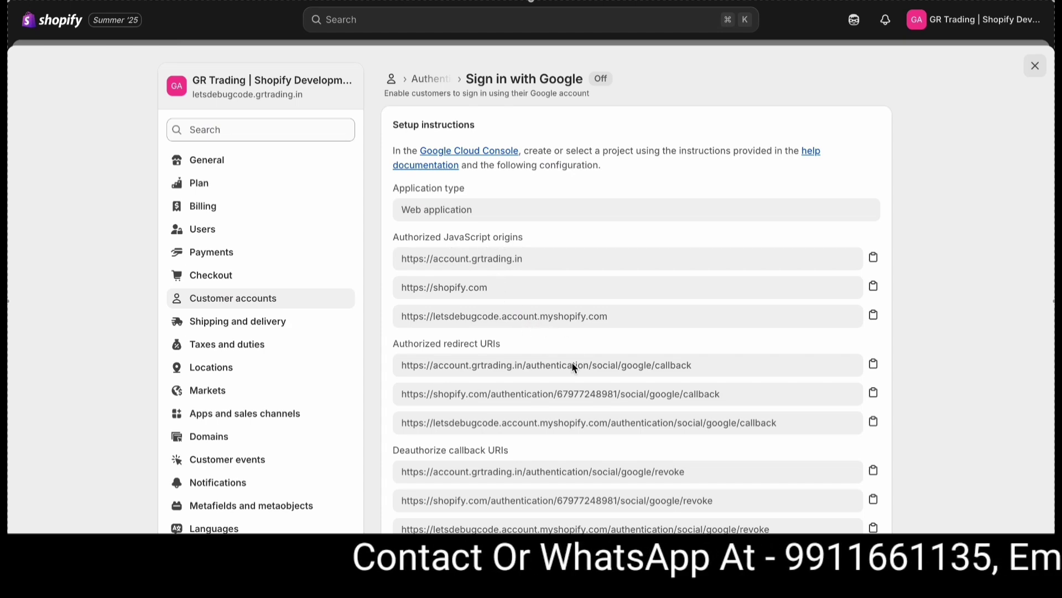
key(ctrl+Tab)
key(ctrl+v)
scroll(374, 491, down, 3)
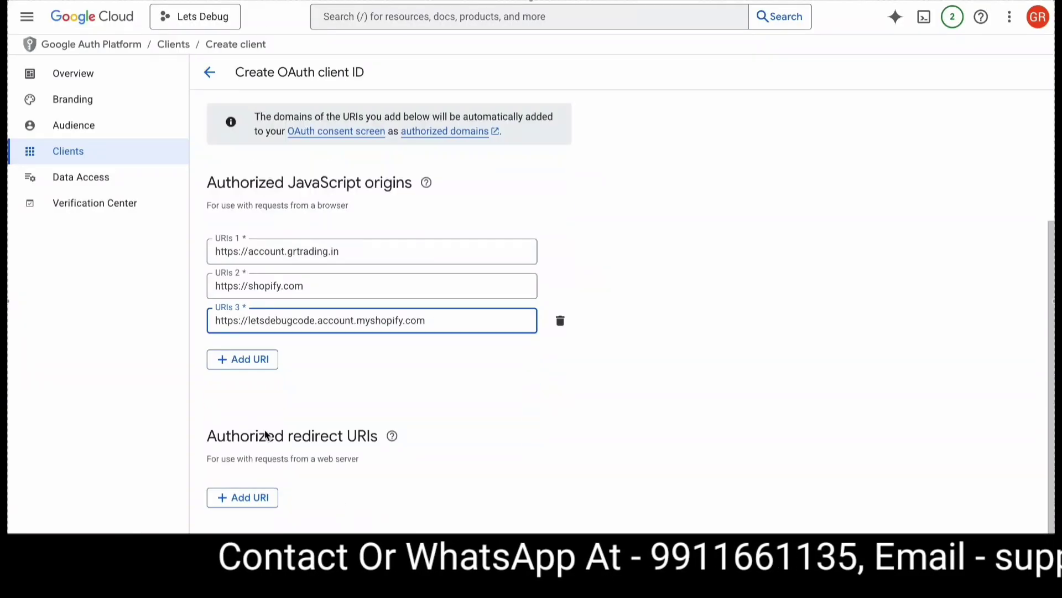
- Add redirect URI entries and paste the first Shopify google/callback URL
click(242, 496)
key(ctrl+Tab)
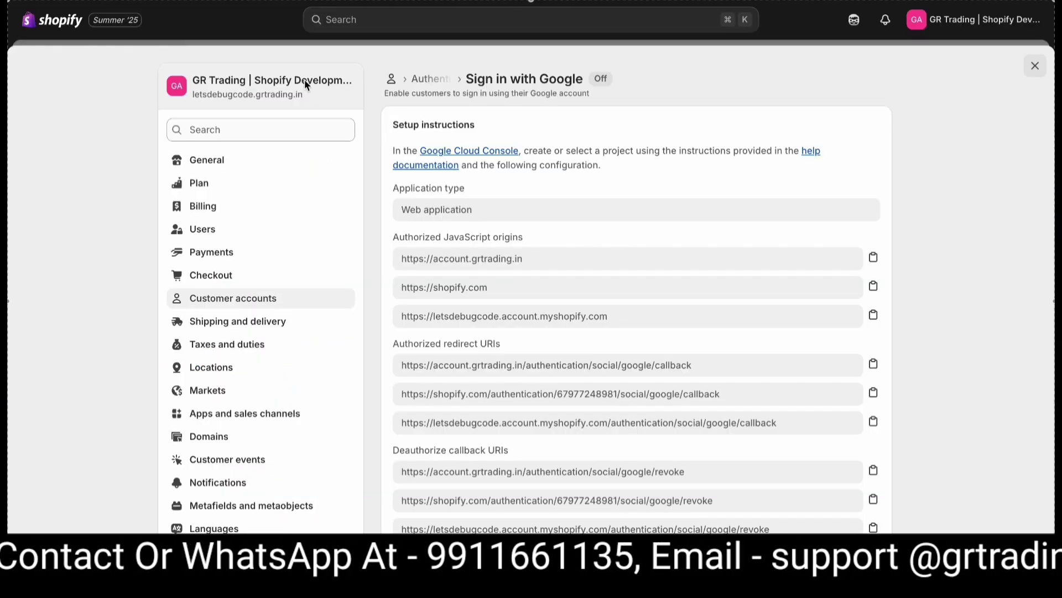
key(ctrl+Tab)
key(ctrl+v)
click(241, 543)
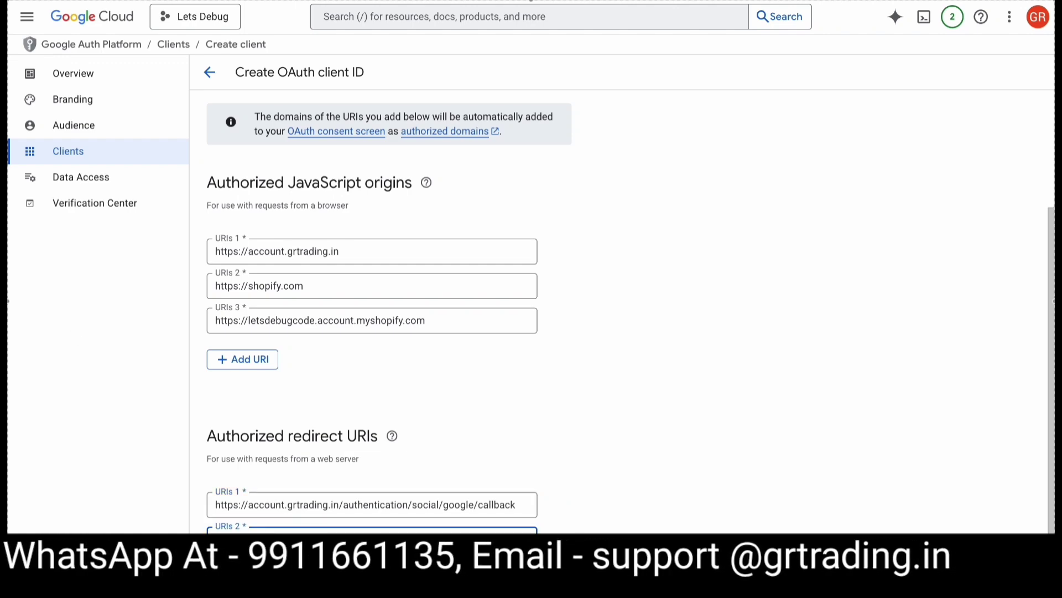
key(ctrl+Tab)
click(873, 393)
key(ctrl+Tab)
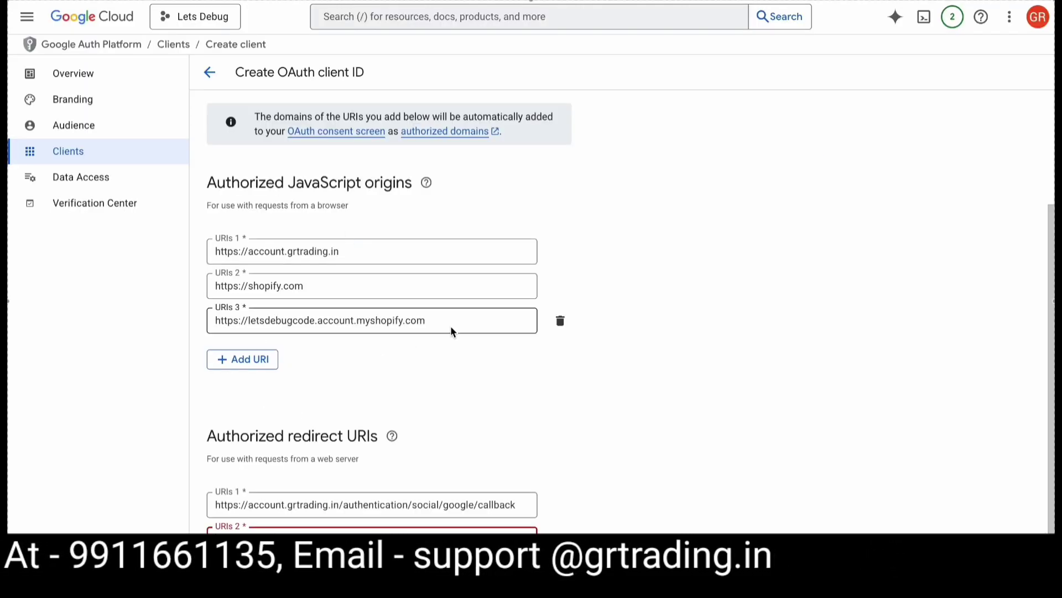
- Paste the myshopify google/callback URL as the third authorized redirect URI
key(ctrl+Tab)
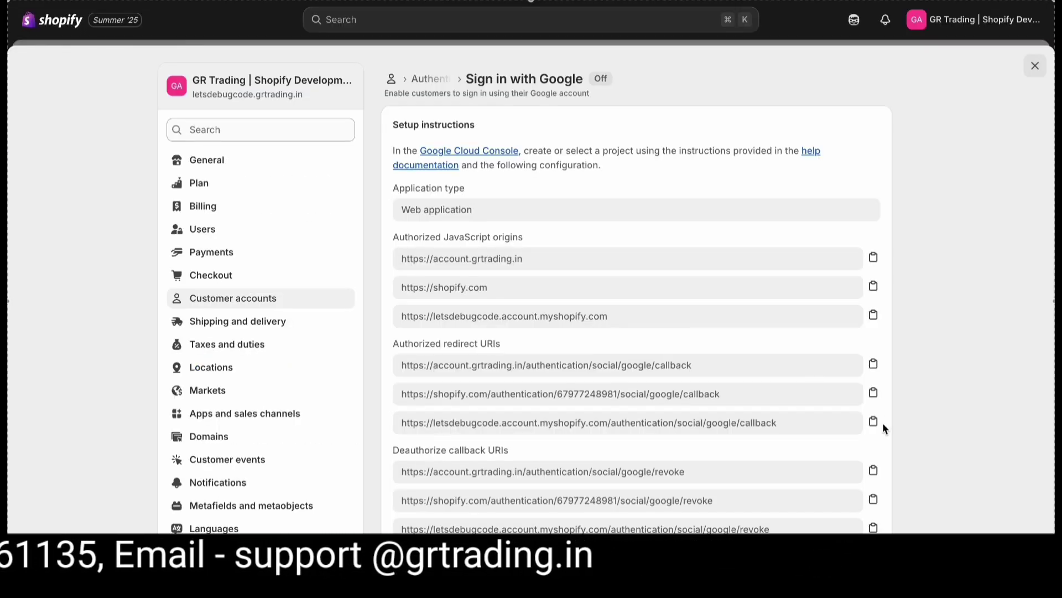
click(873, 421)
key(ctrl+Tab)
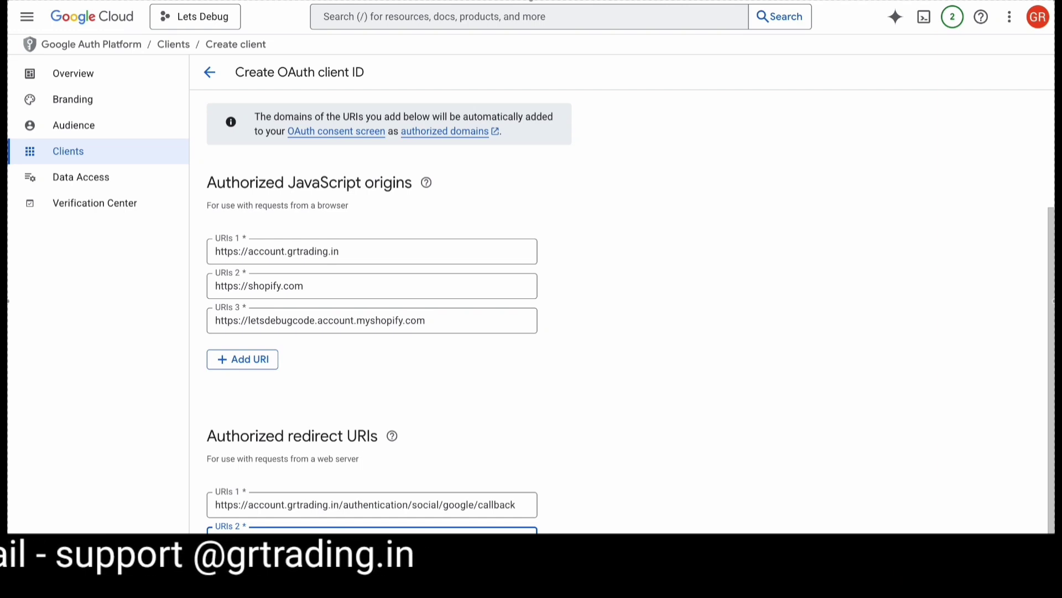
scroll(371, 249, down, 1)
key(ctrl+v)
scroll(382, 474, down, 1)
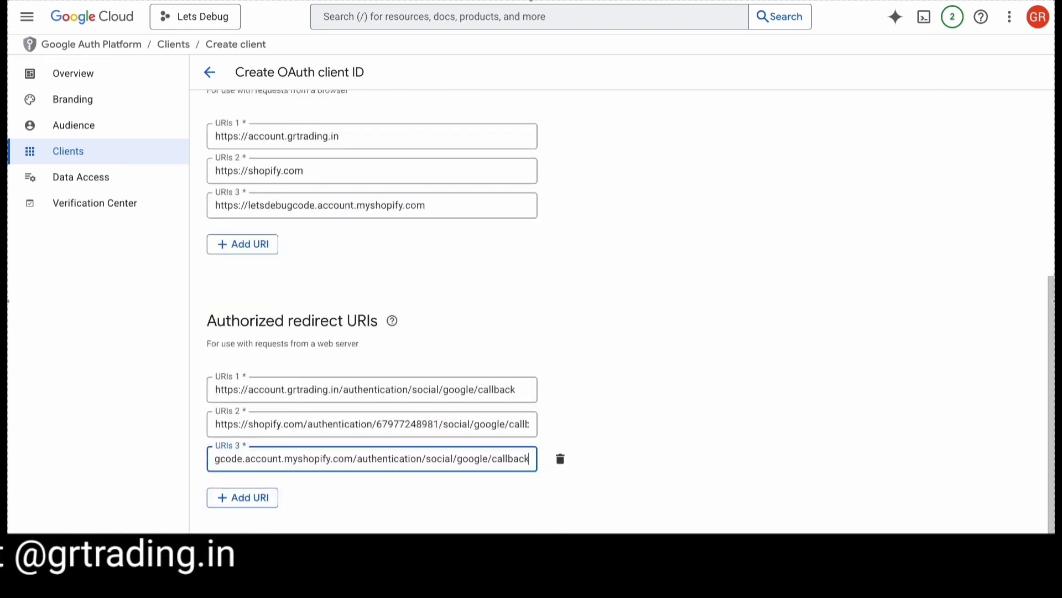
click(349, 521)
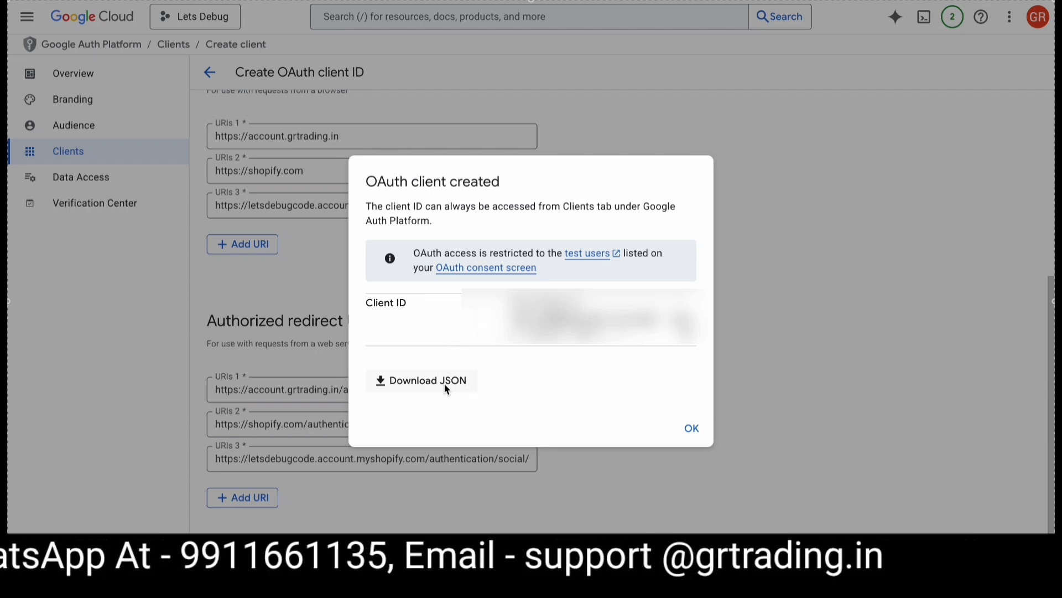
- Dismiss the confirmation, open the Lets Debug client's details and copy its Client ID
click(681, 428)
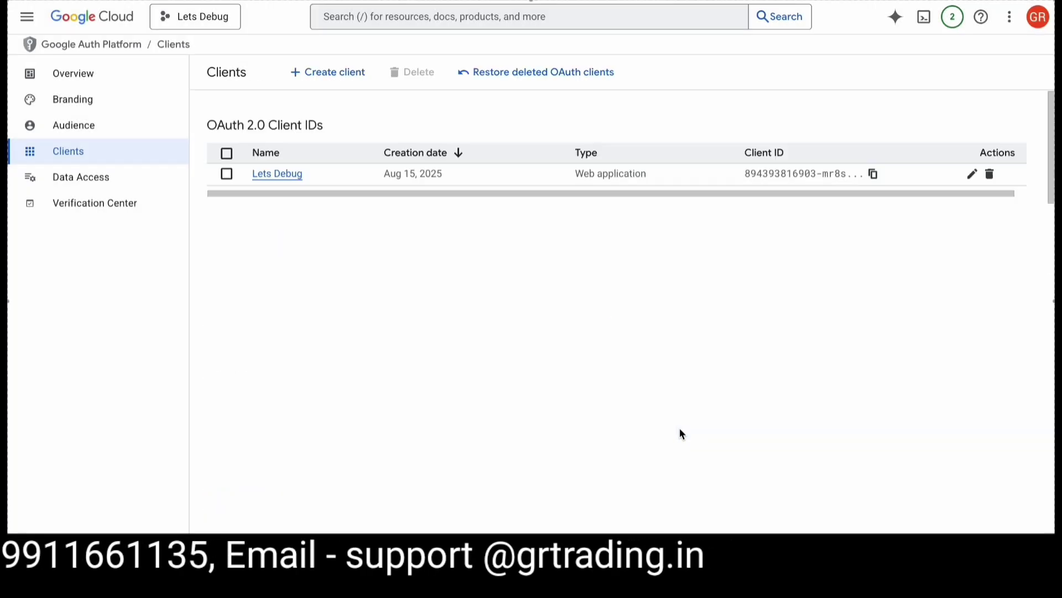
click(295, 178)
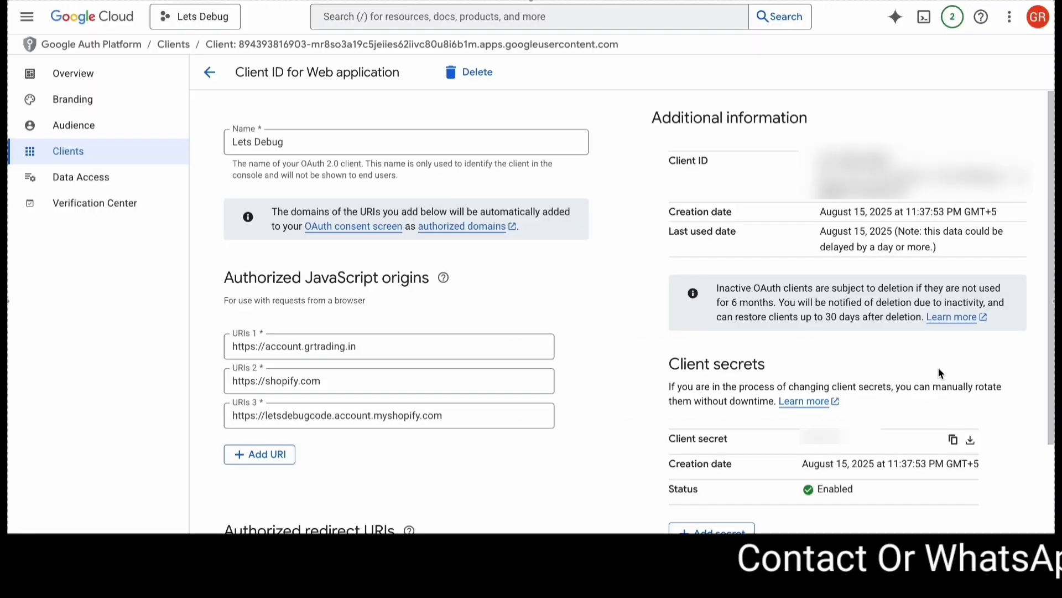
double_click(918, 172)
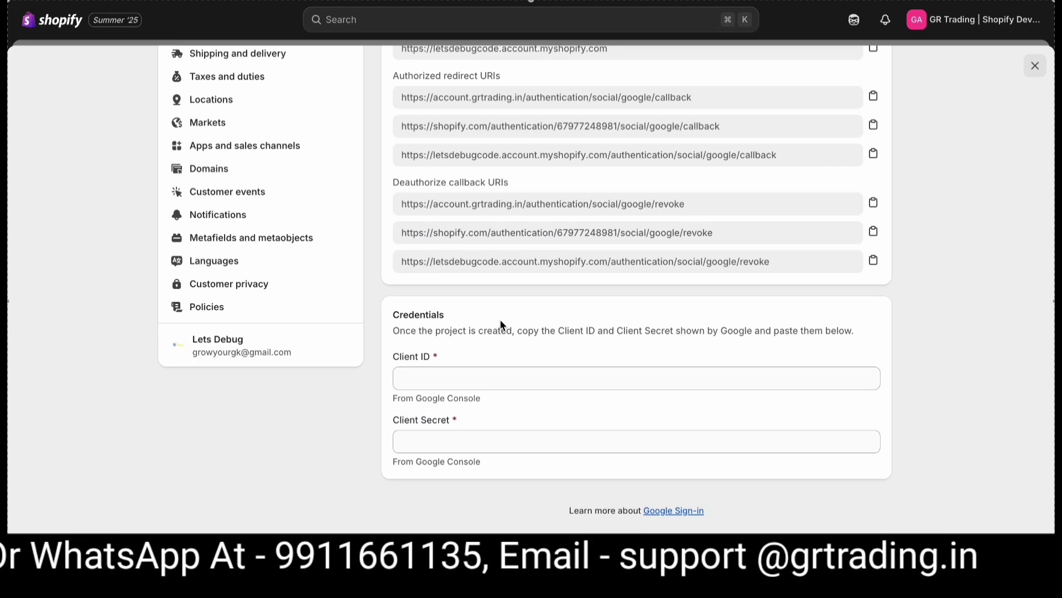
- Paste the Lets Debug Client ID and Client Secret into Shopify's Credentials fields
click(455, 374)
key(ctrl+v)
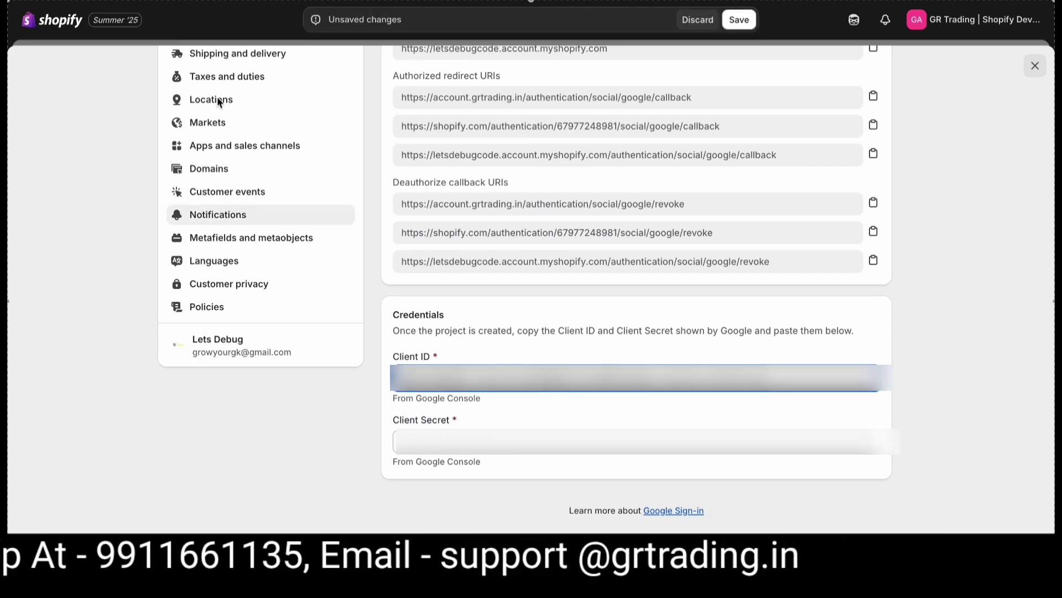
key(alt+Tab)
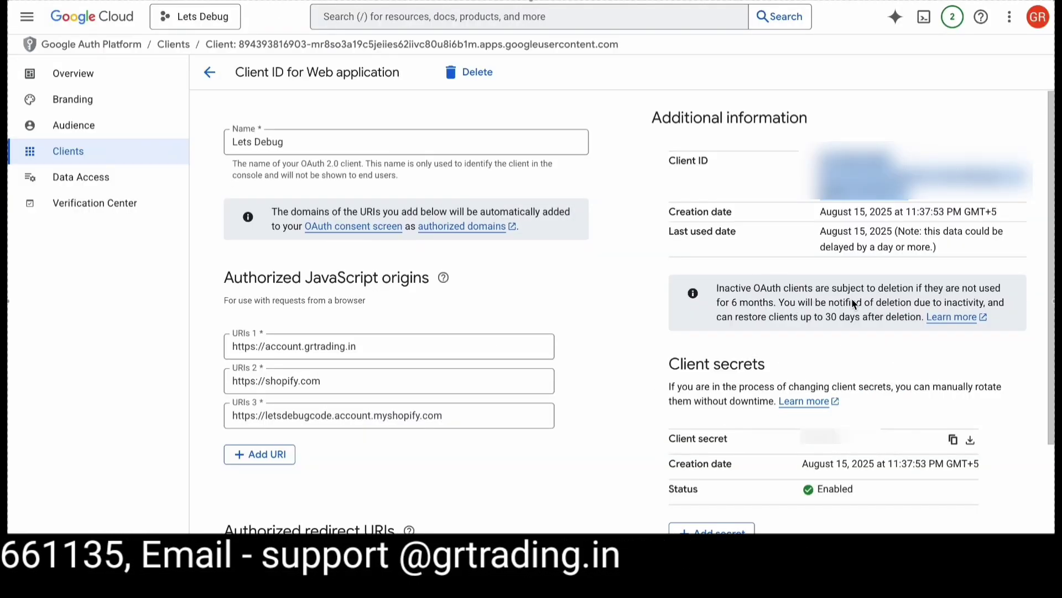
click(953, 440)
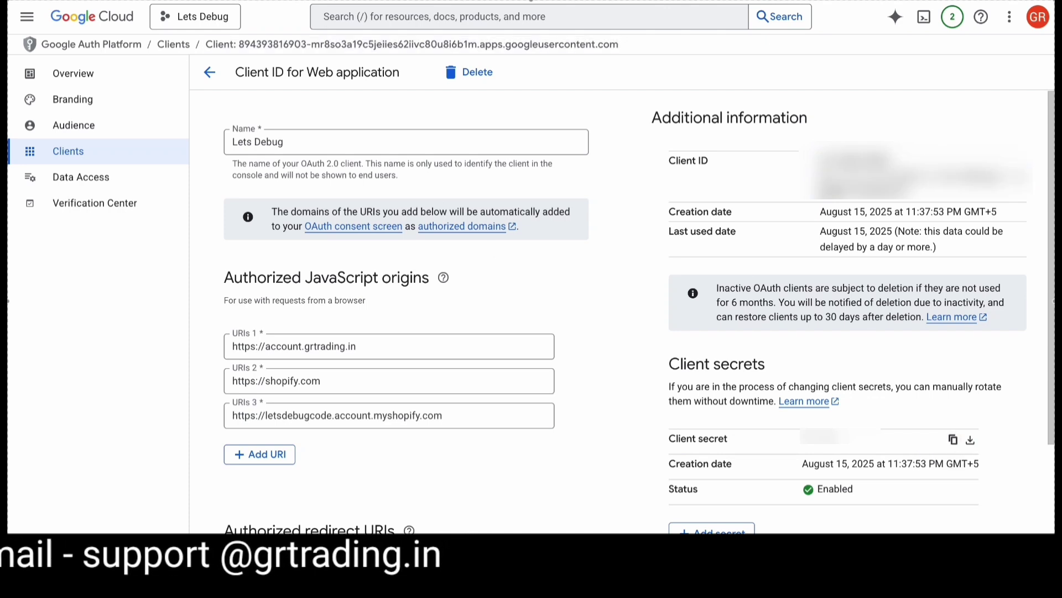
key(alt+Tab)
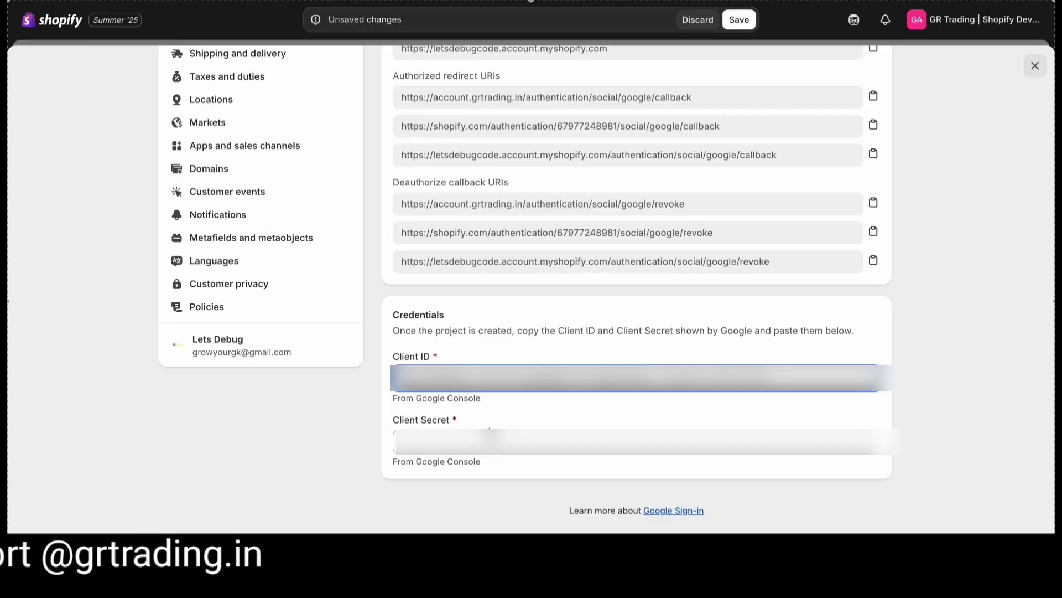
click(517, 500)
click(636, 441)
key(ctrl+v)
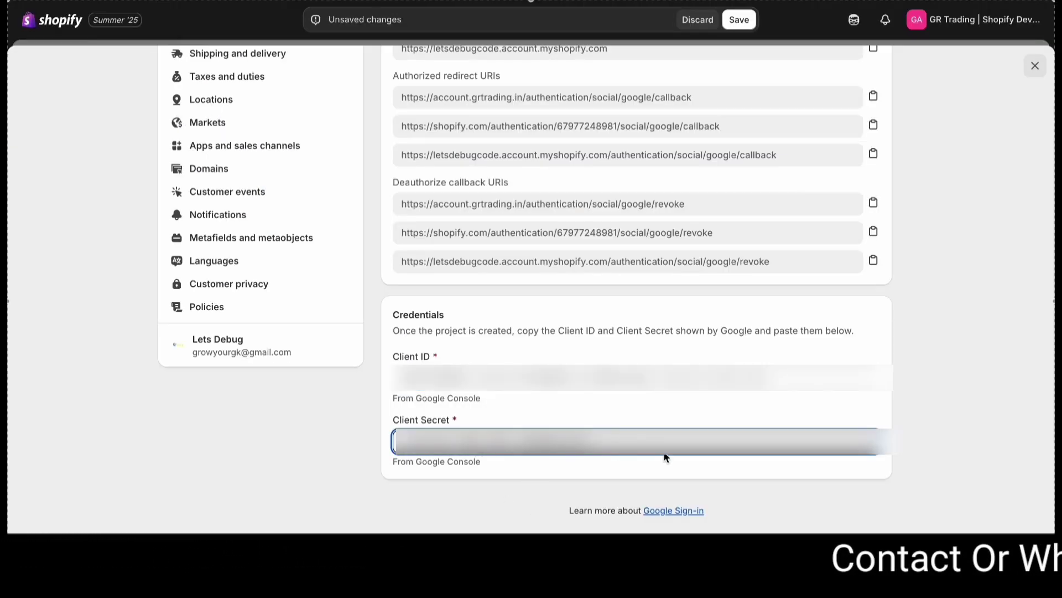
click(761, 474)
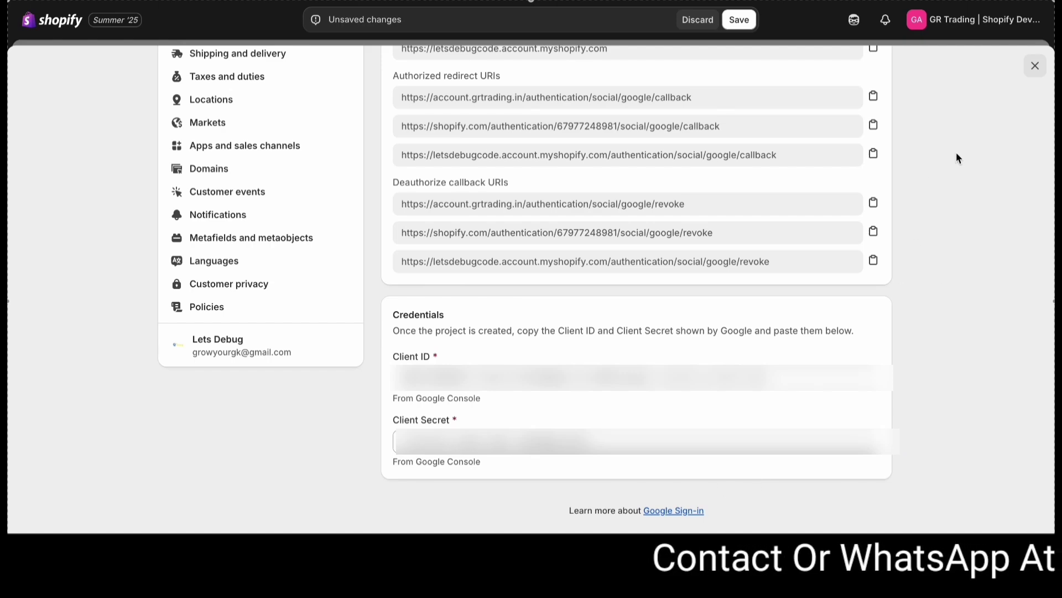
scroll(963, 238, up, 5)
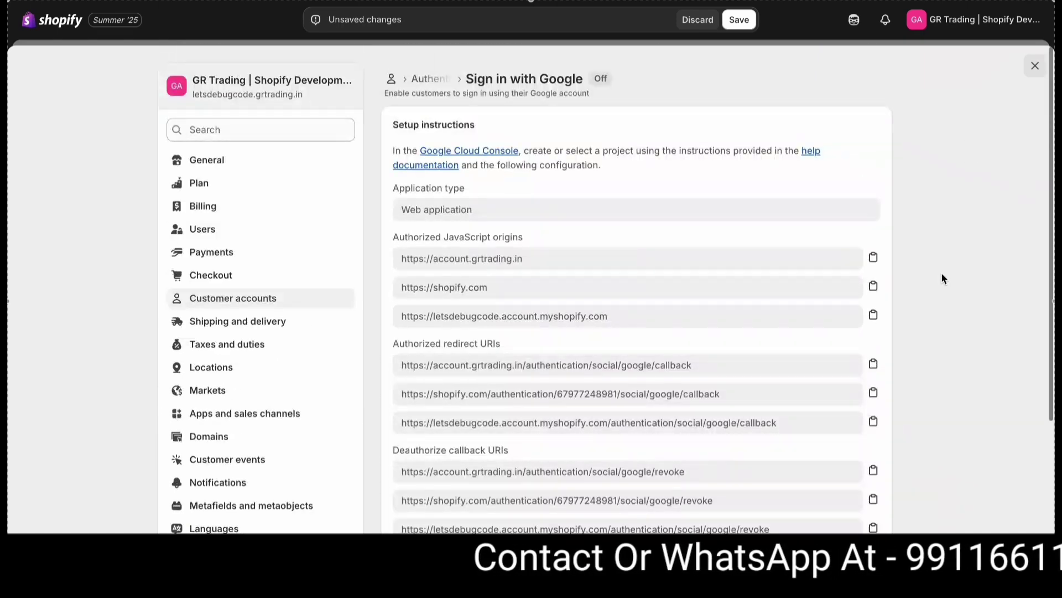
- Save the Google credentials, switch Sign in with Google on, and close settings
click(739, 23)
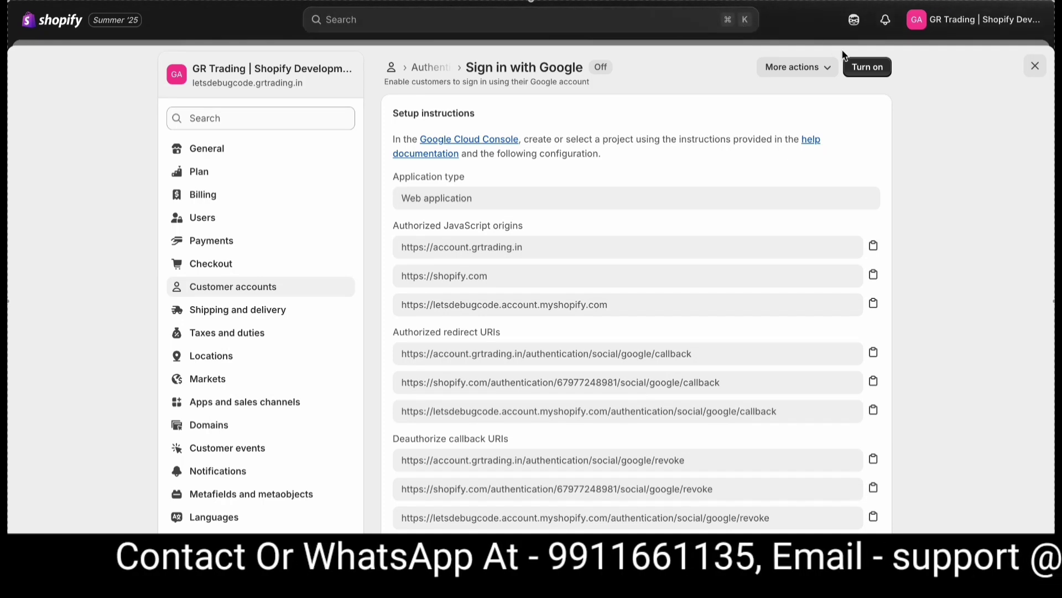
click(878, 71)
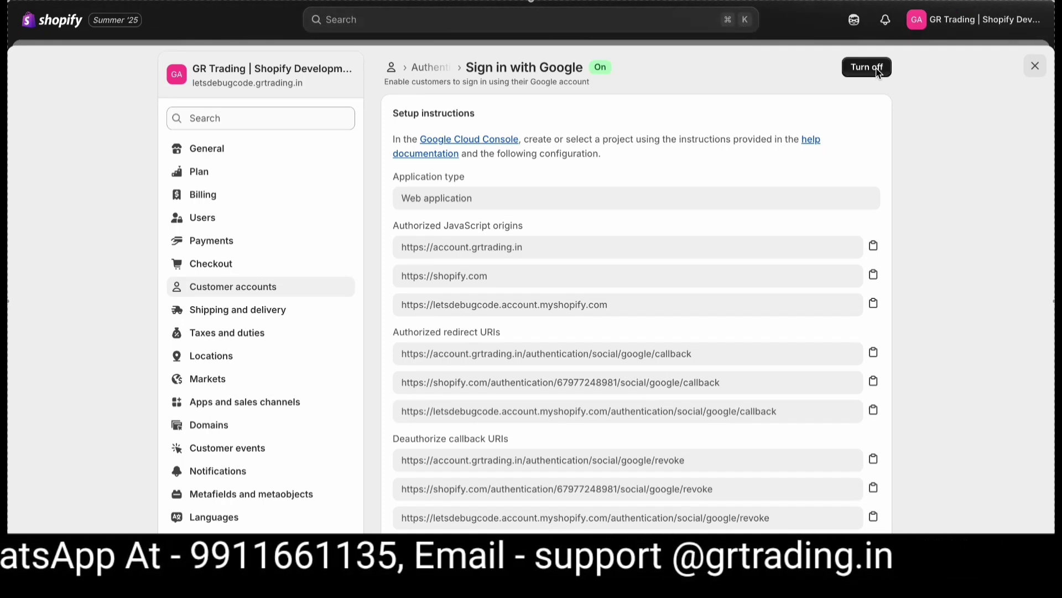
click(1031, 63)
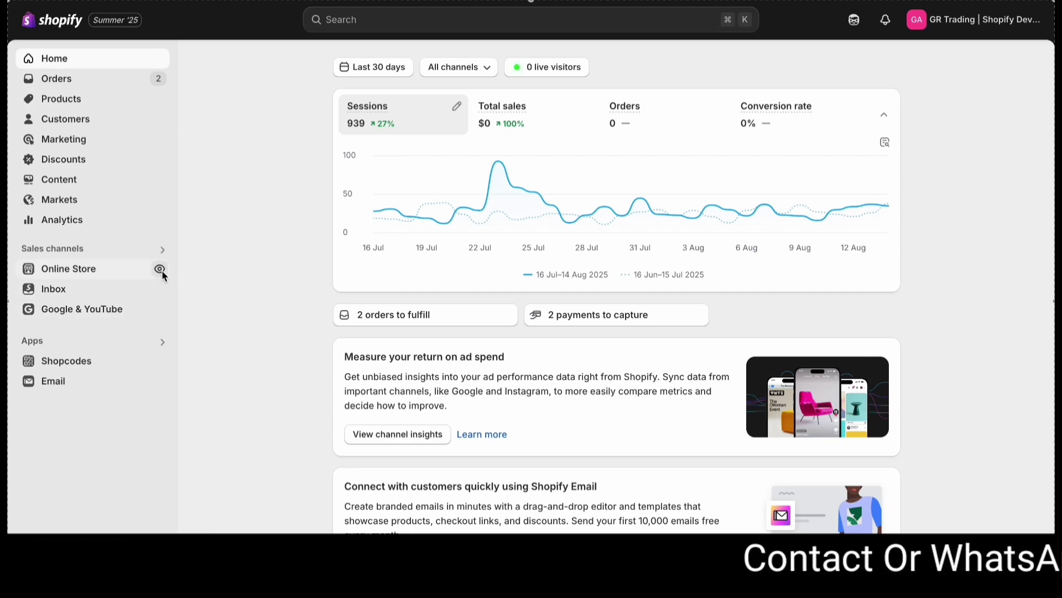
- Preview the storefront and sign in with Google using the second Google account
click(160, 272)
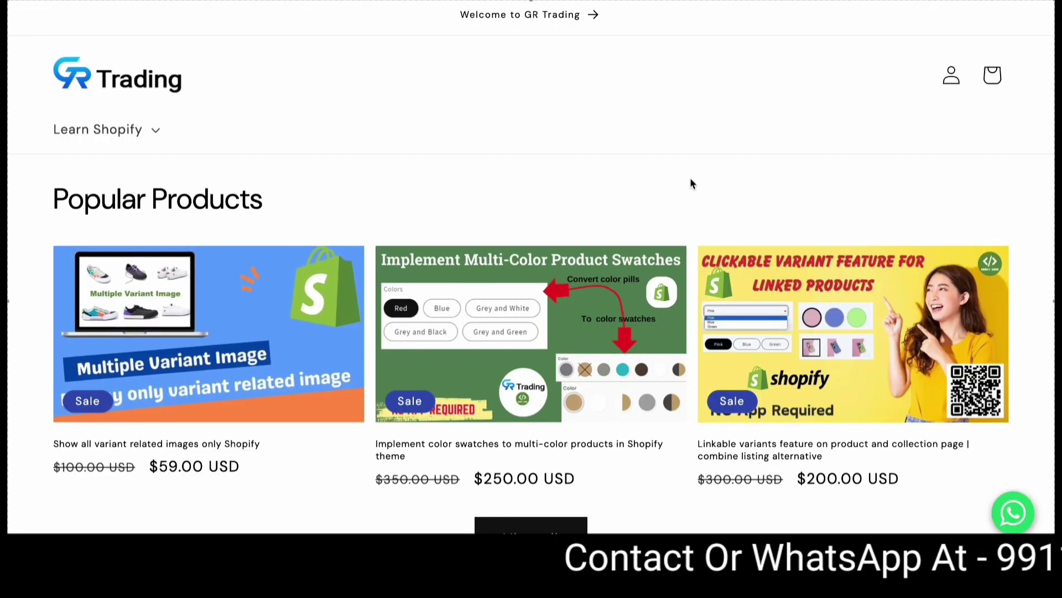
click(949, 81)
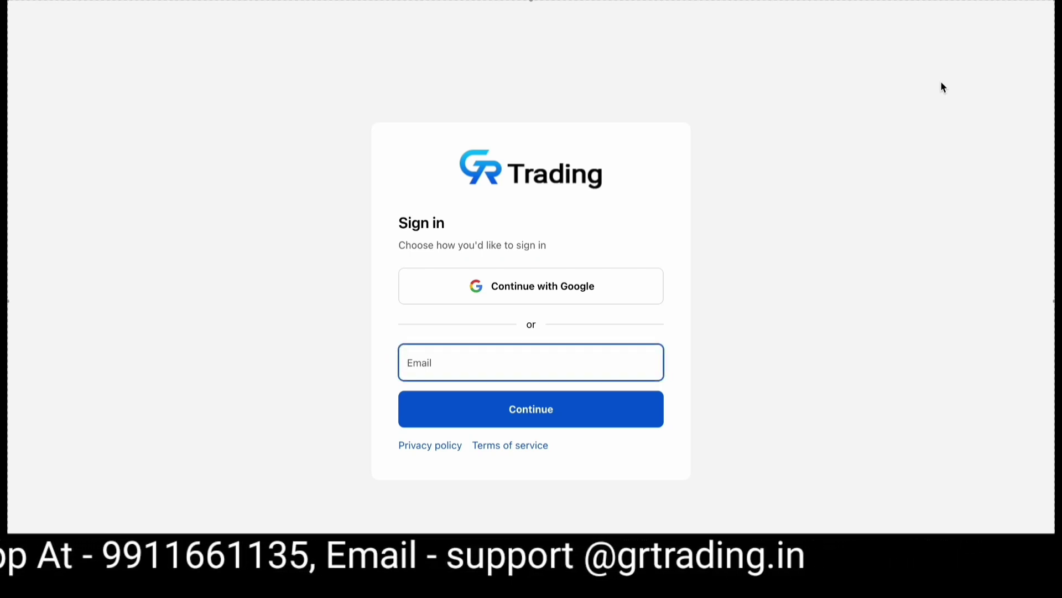
click(545, 288)
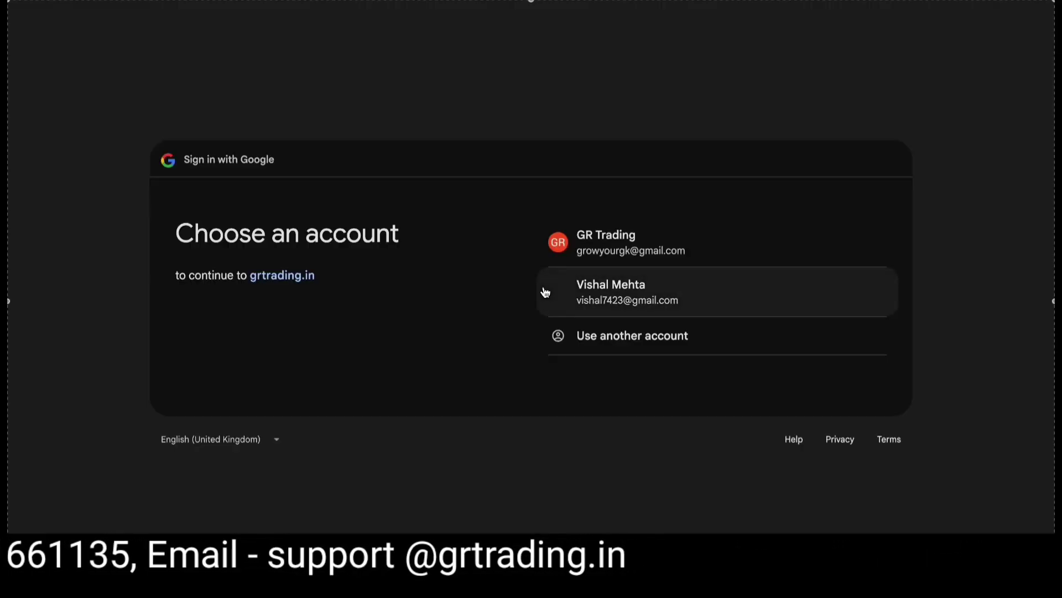
click(621, 301)
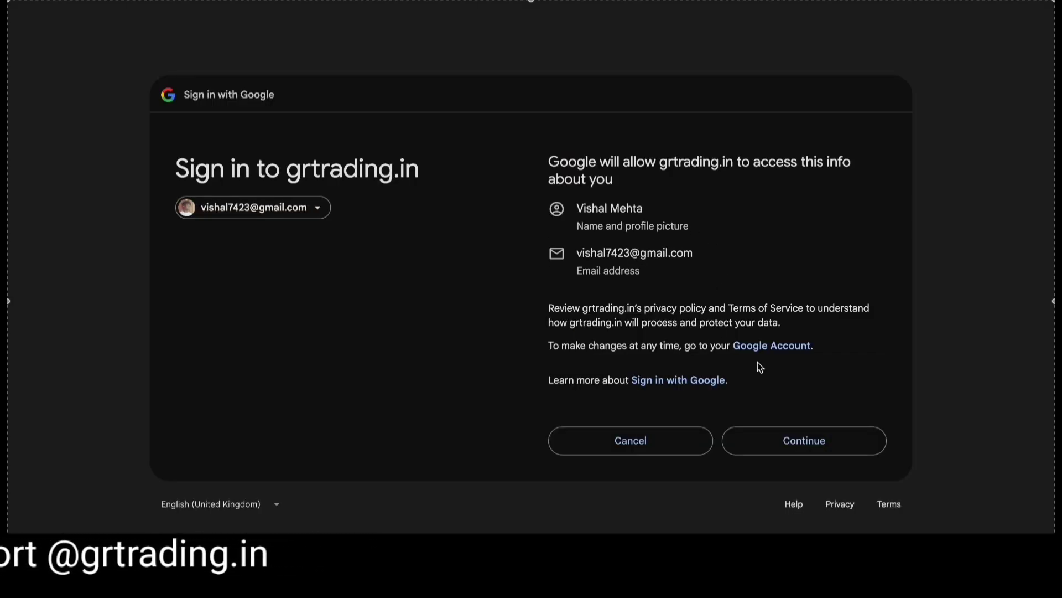
click(812, 442)
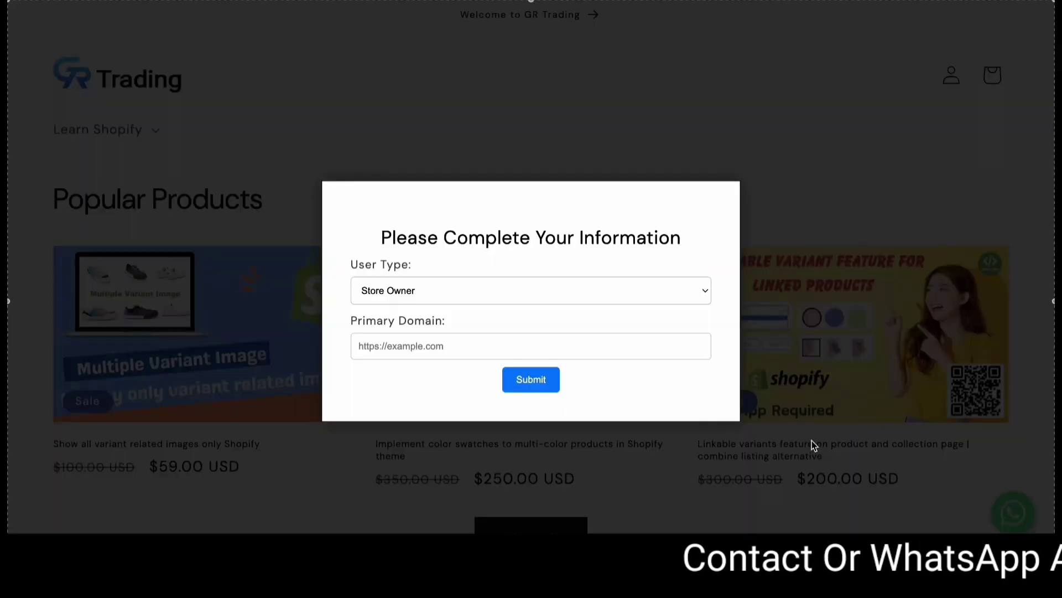
click(512, 302)
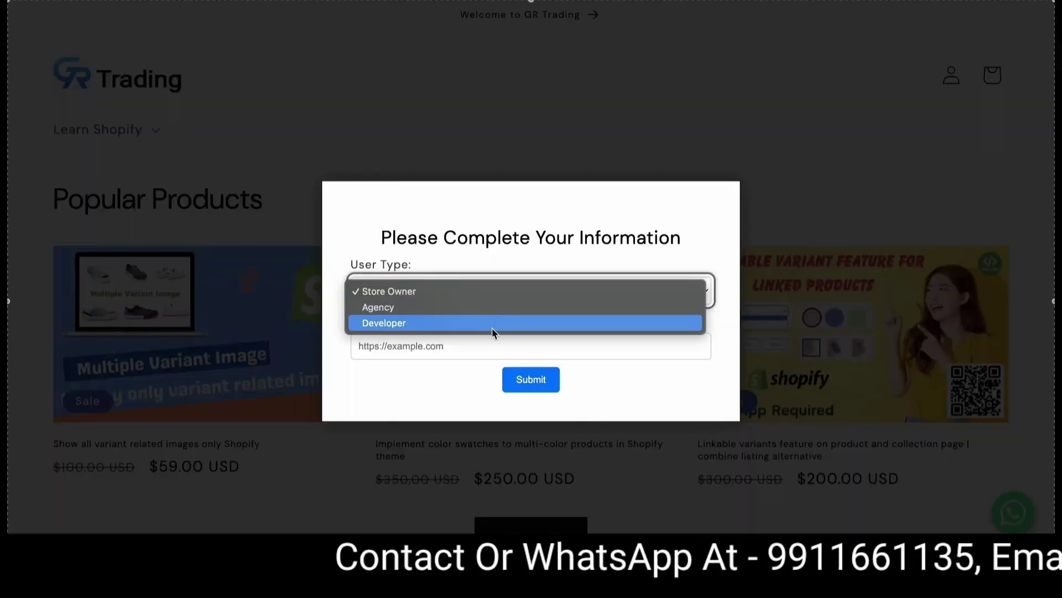
key(Escape)
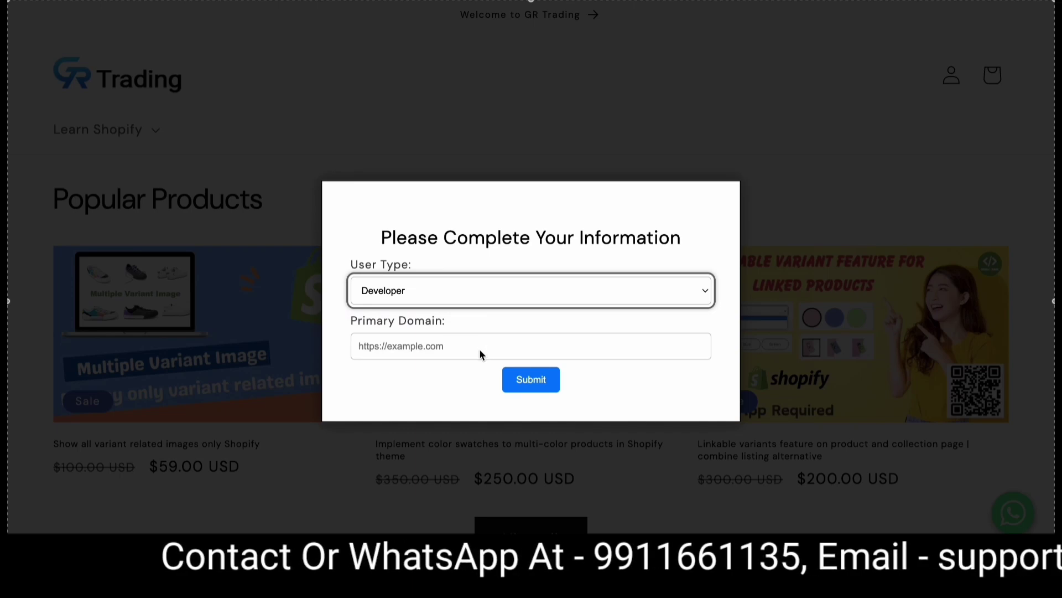
click(544, 382)
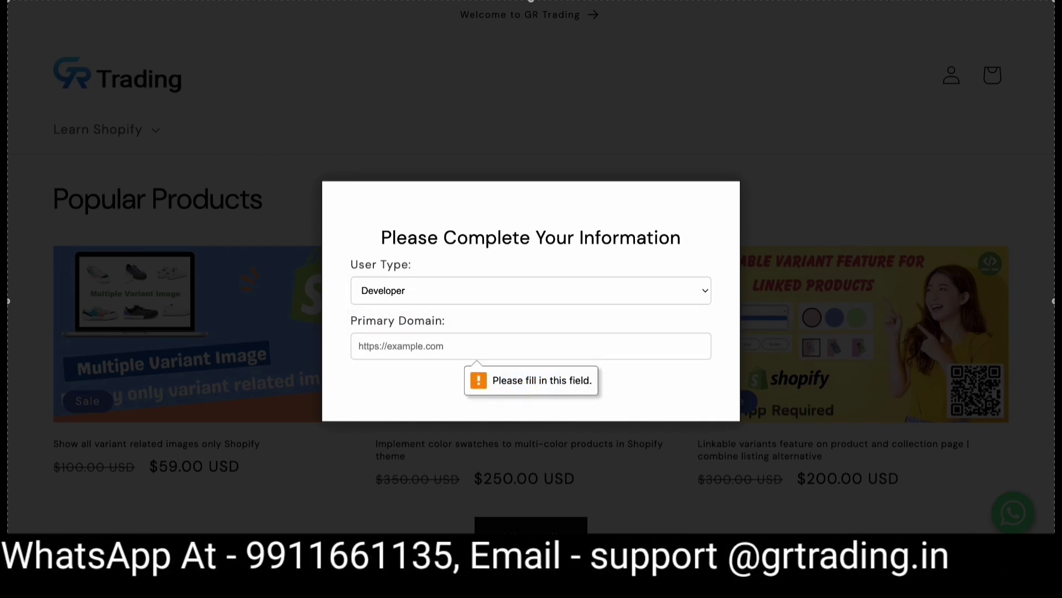
click(440, 346)
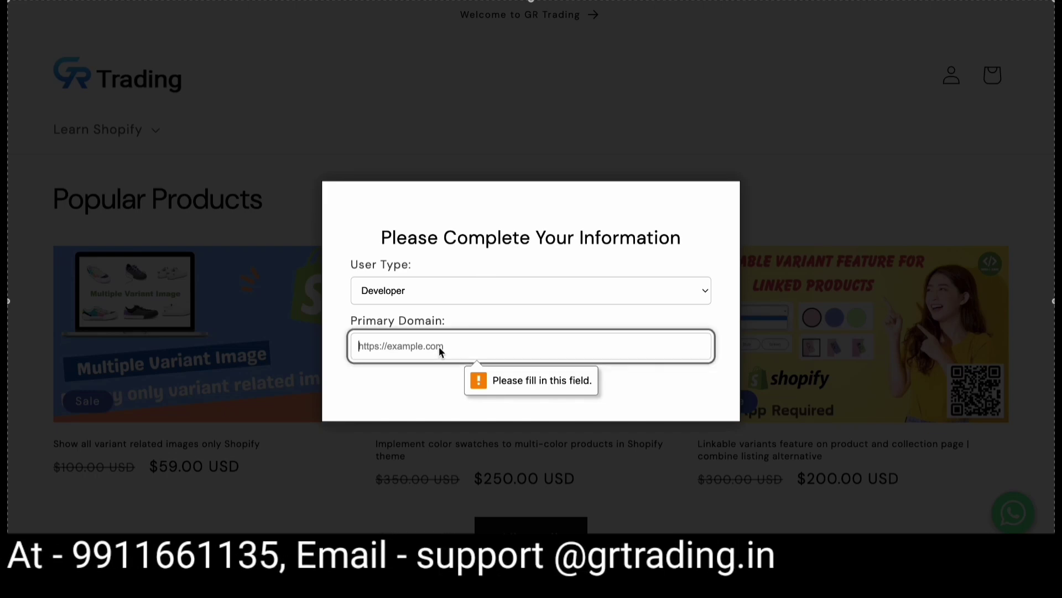
key(ctrl+v)
click(528, 387)
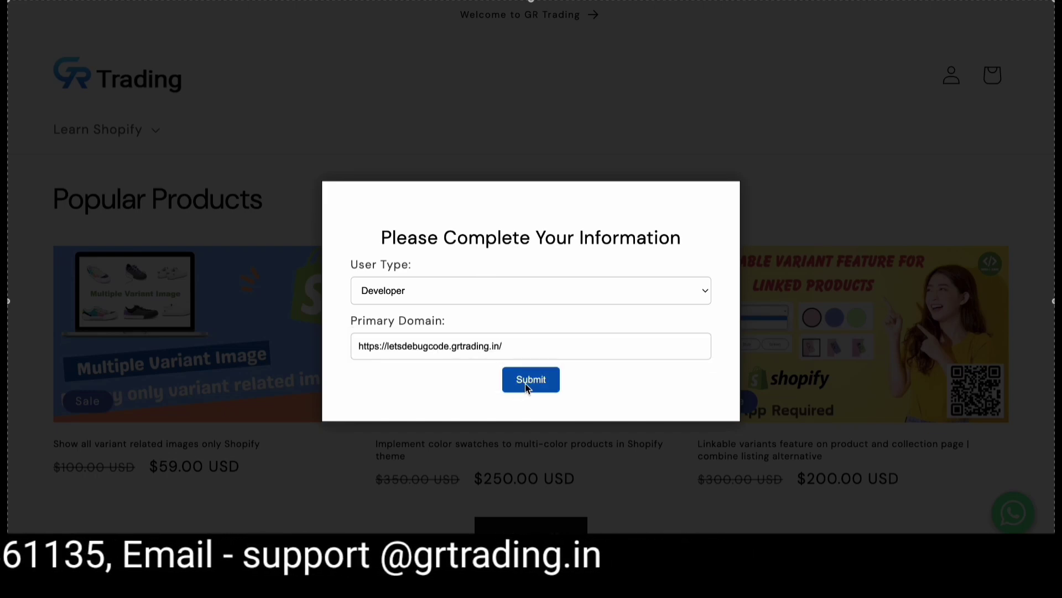